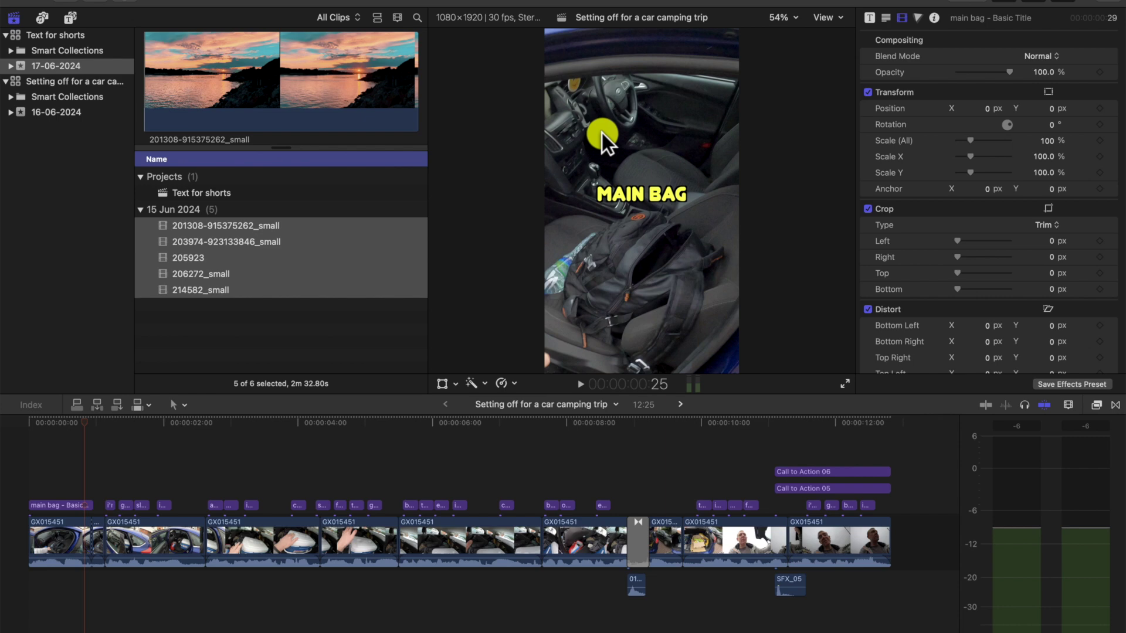
# - Briefly play the car camping project, then stop playback
pyautogui.press('space')
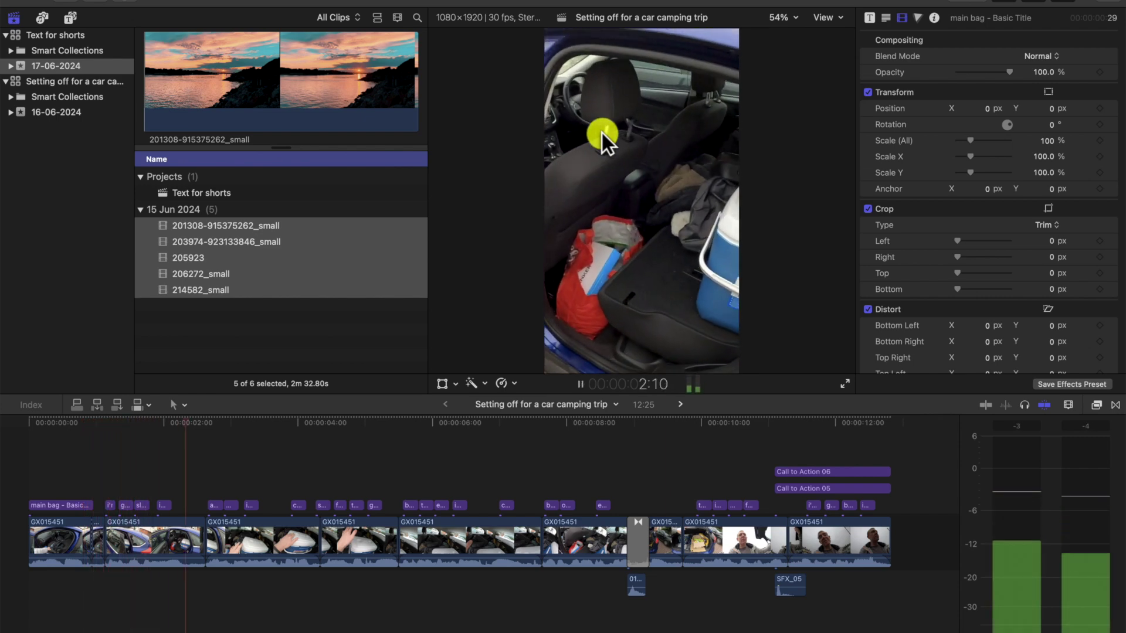
pyautogui.press('space')
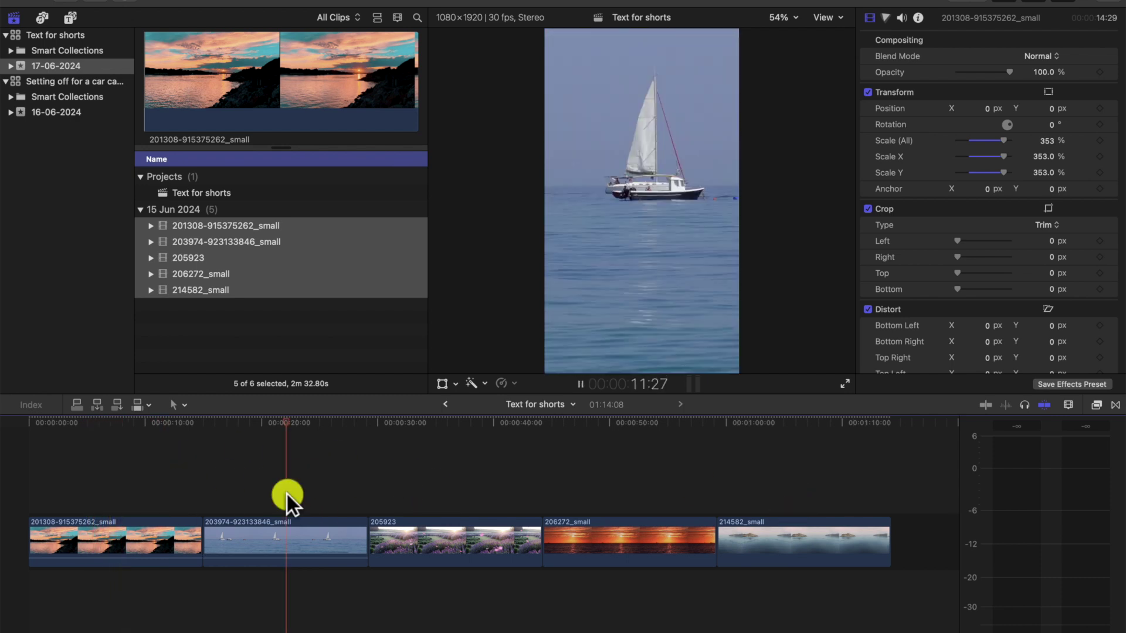
pyautogui.press('space')
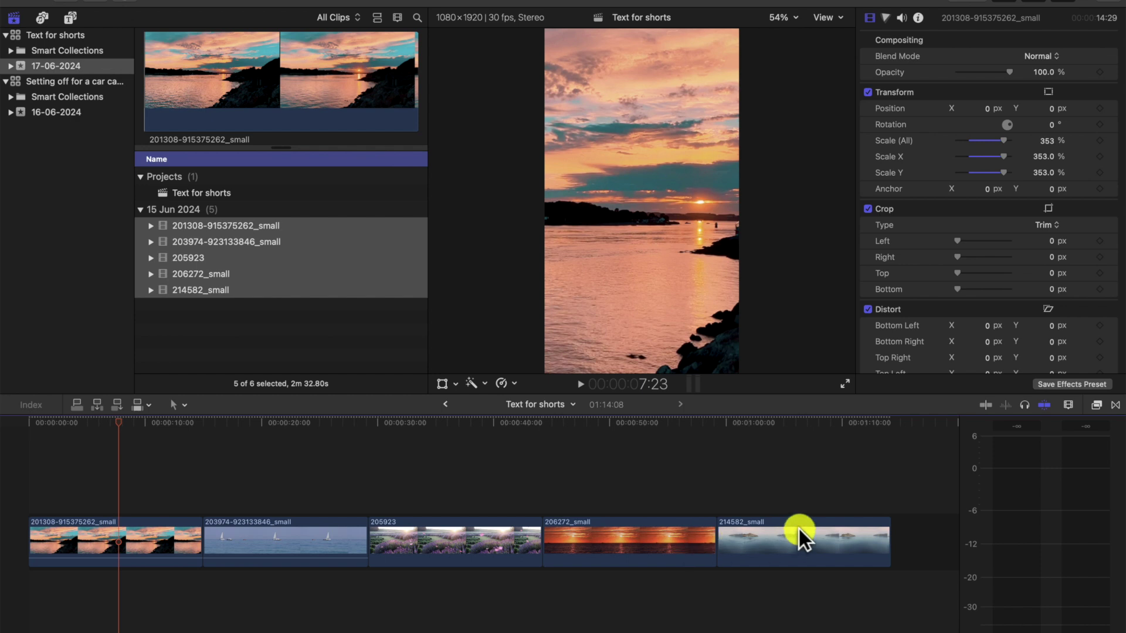
pyautogui.click(161, 492)
pyautogui.press('space')
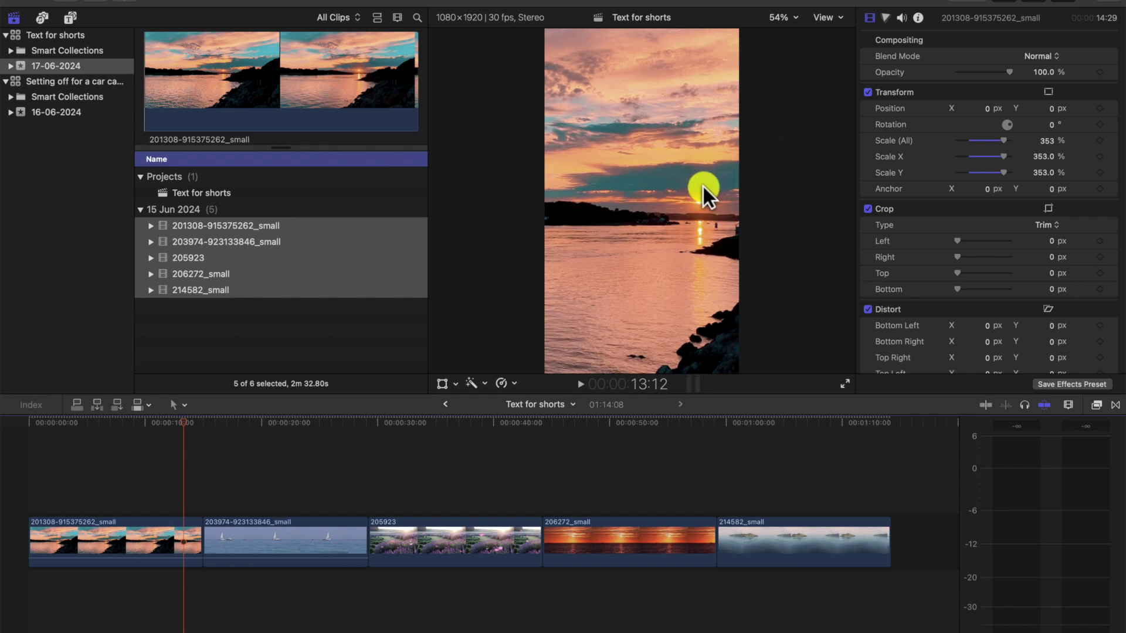
pyautogui.click(120, 473)
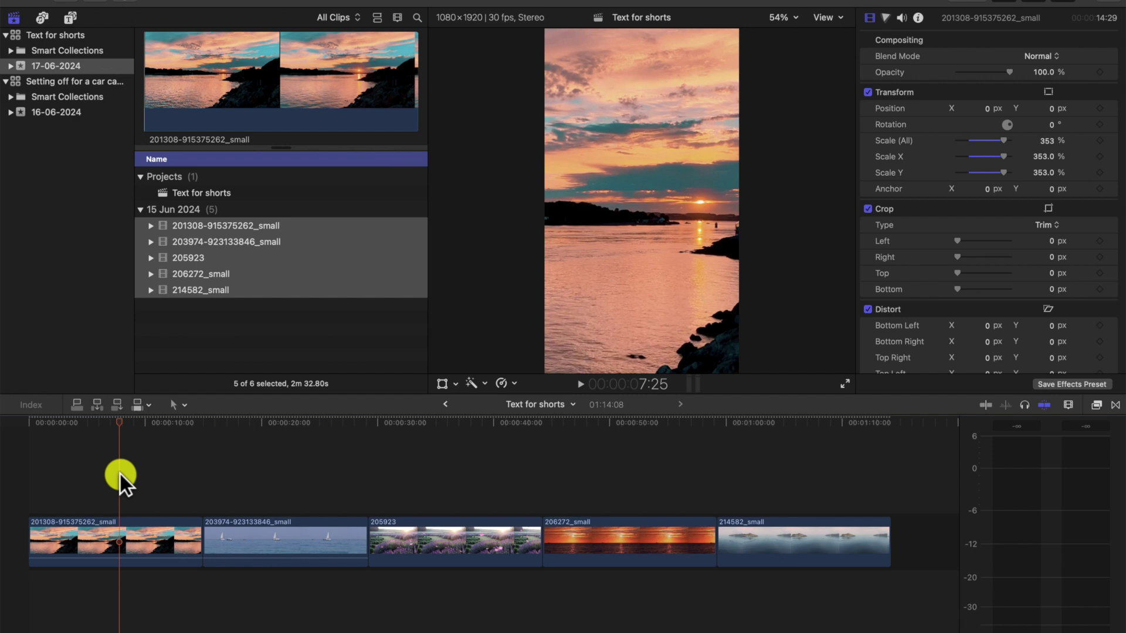
pyautogui.press('space')
pyautogui.press('space')
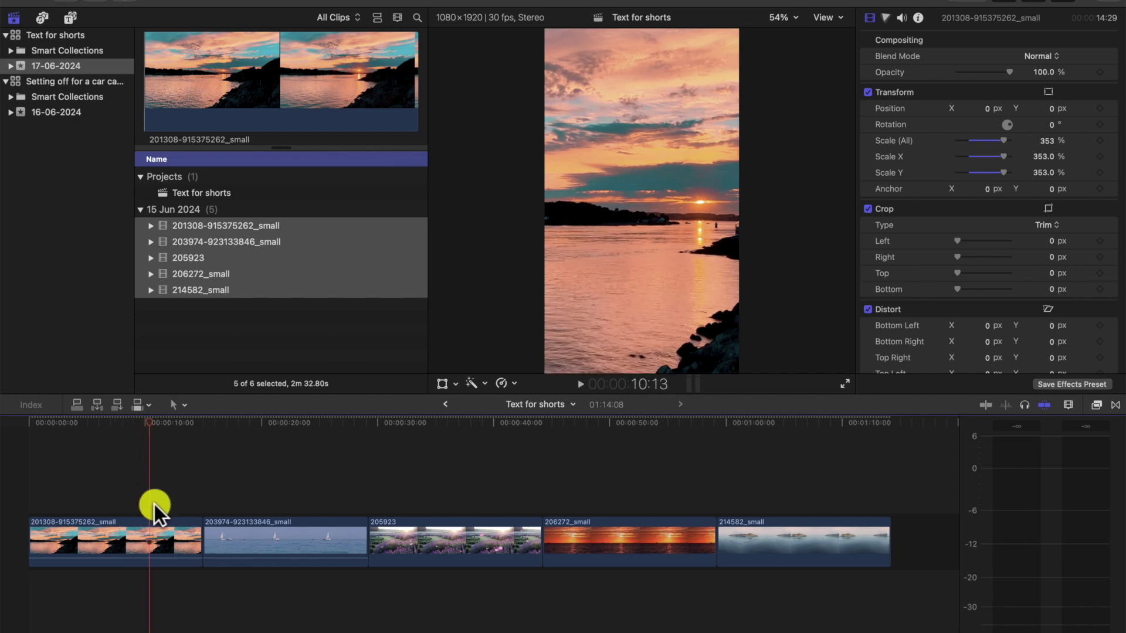
# - Add a Basic Title and shift it earlier over the sunset clip's end, around 7 seconds
pyautogui.hotkey('ctrl', 't')
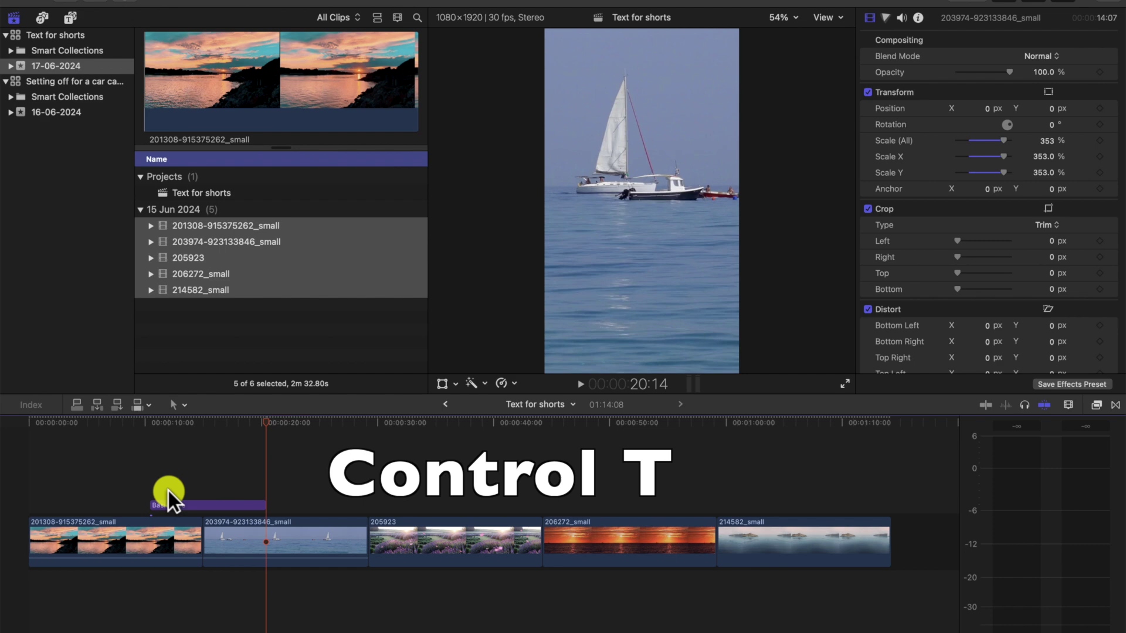
pyautogui.click(168, 491)
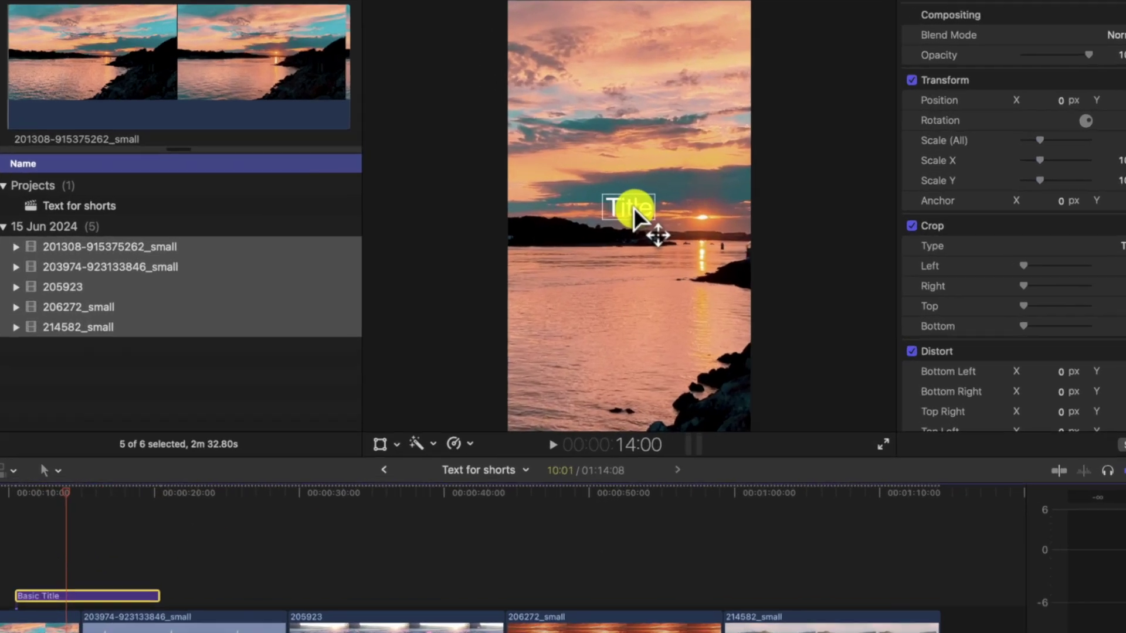
pyautogui.press('space')
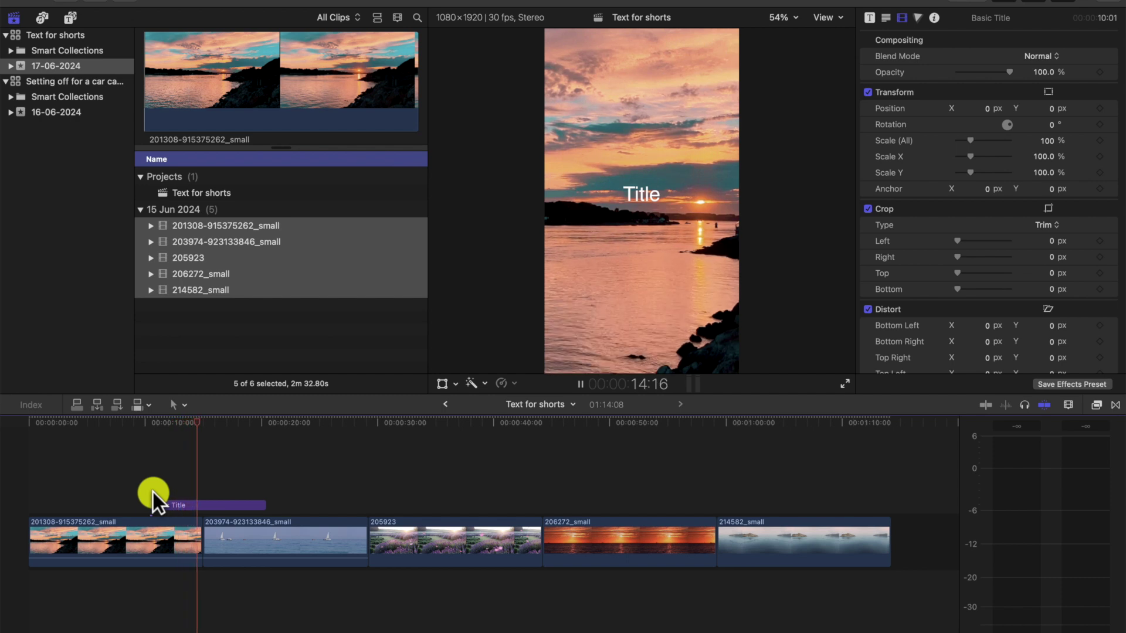
pyautogui.moveTo(198, 505); pyautogui.dragTo(160, 503)
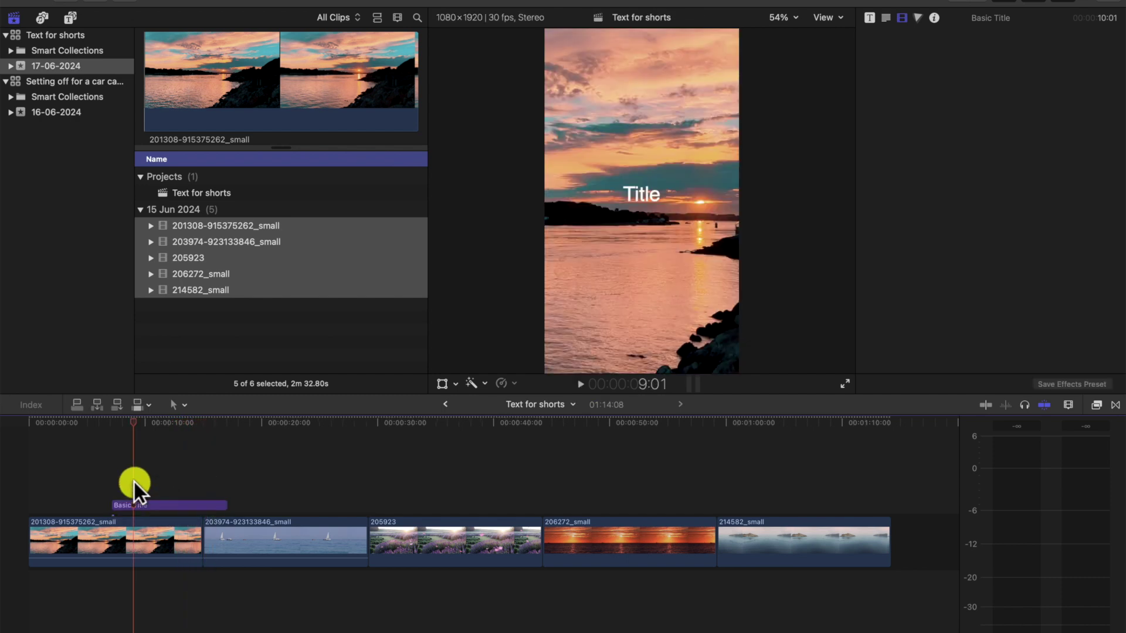
pyautogui.click(183, 496)
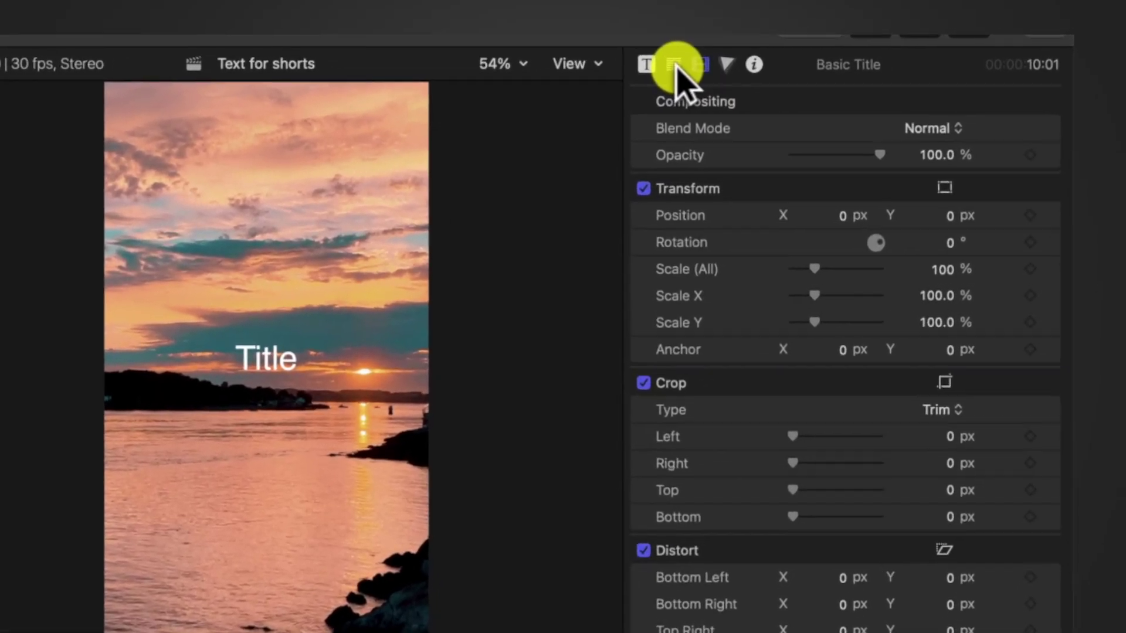
# - Change the title's font to Junegull so it shows TITLE in bold capitals
pyautogui.click(764, 46)
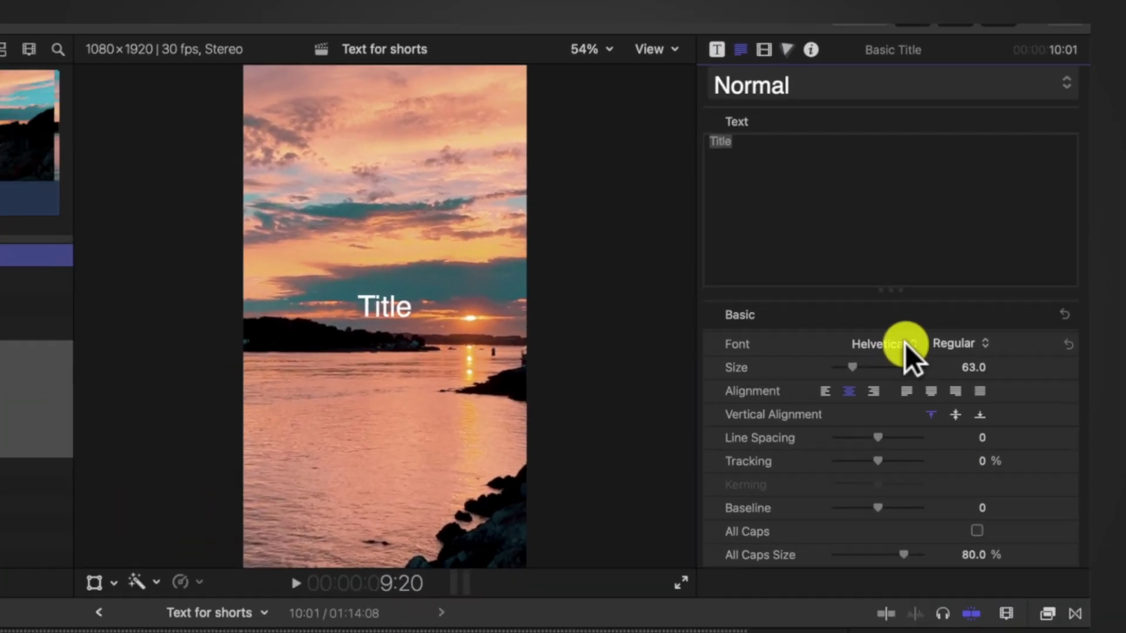
pyautogui.click(914, 323)
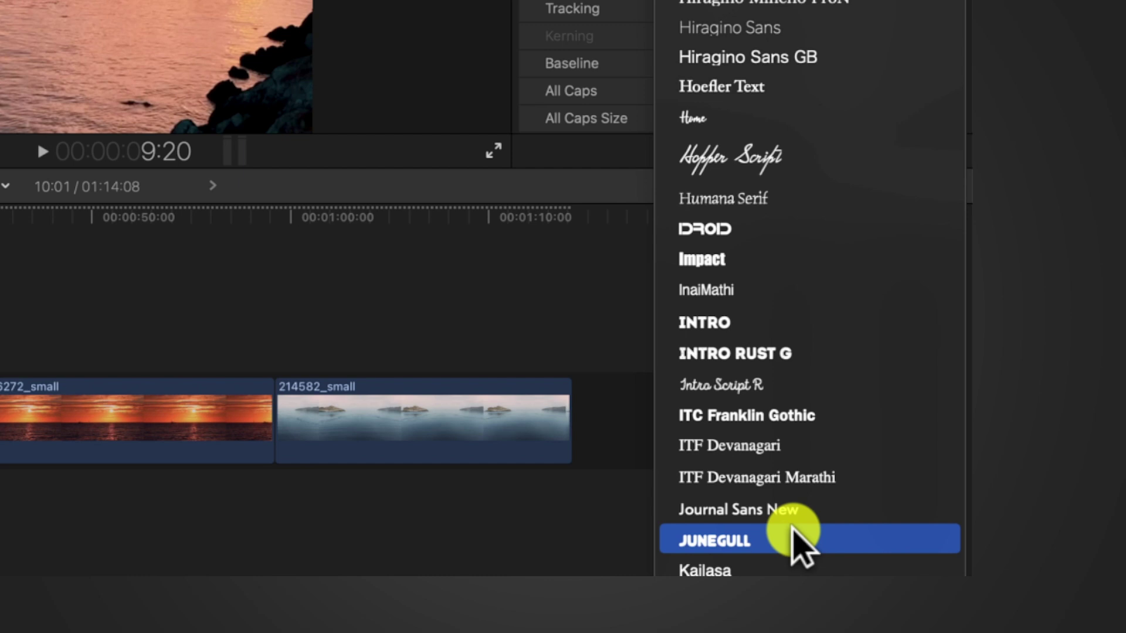
pyautogui.click(793, 533)
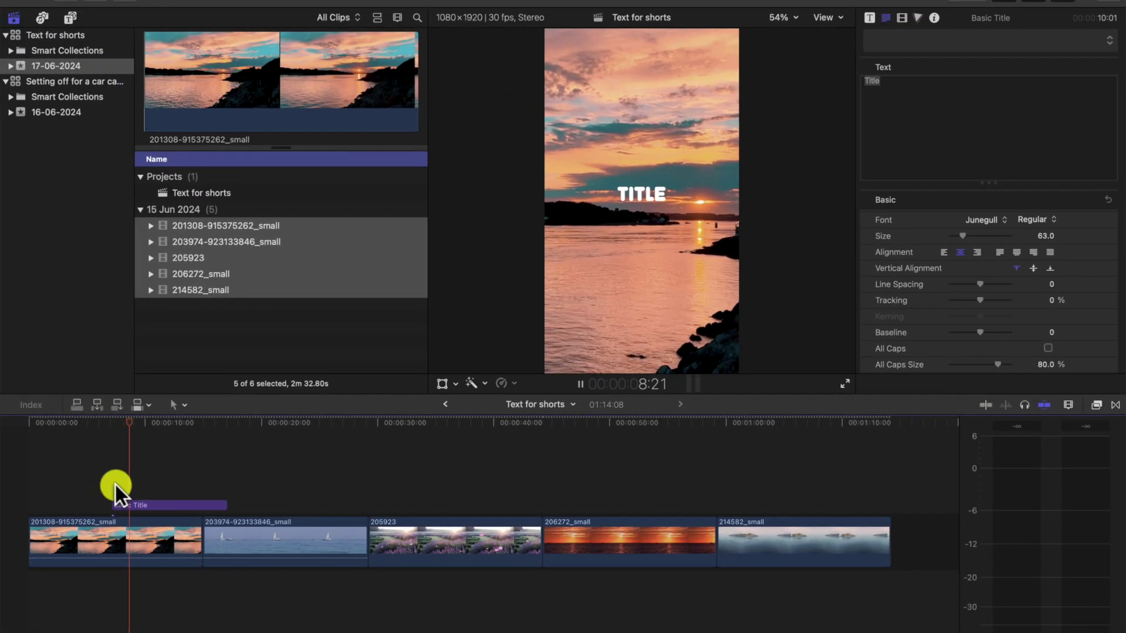
pyautogui.click(191, 503)
pyautogui.press('space')
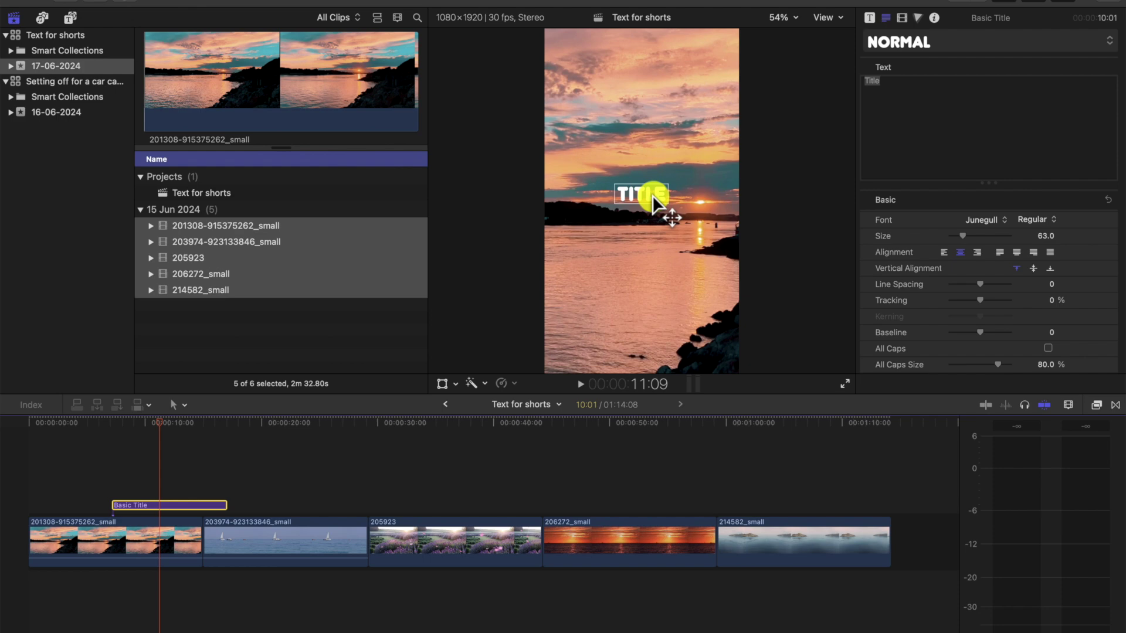
# - Review the title's properties in the Video inspector
pyautogui.click(900, 18)
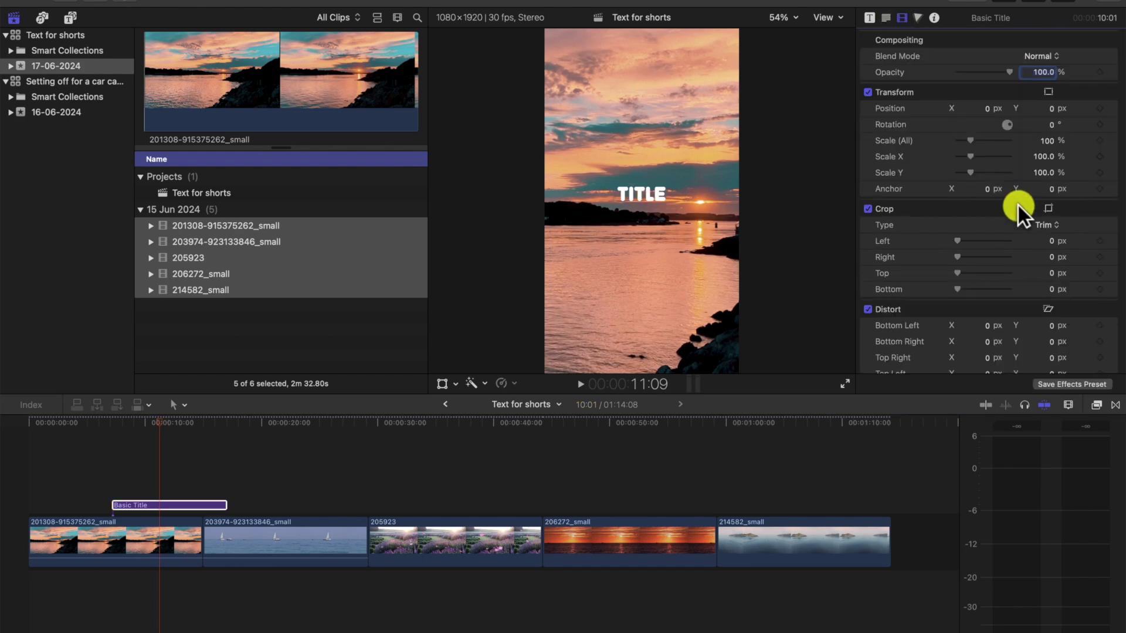
pyautogui.scroll(-4, 1017, 205)
pyautogui.scroll(2, 1025, 288)
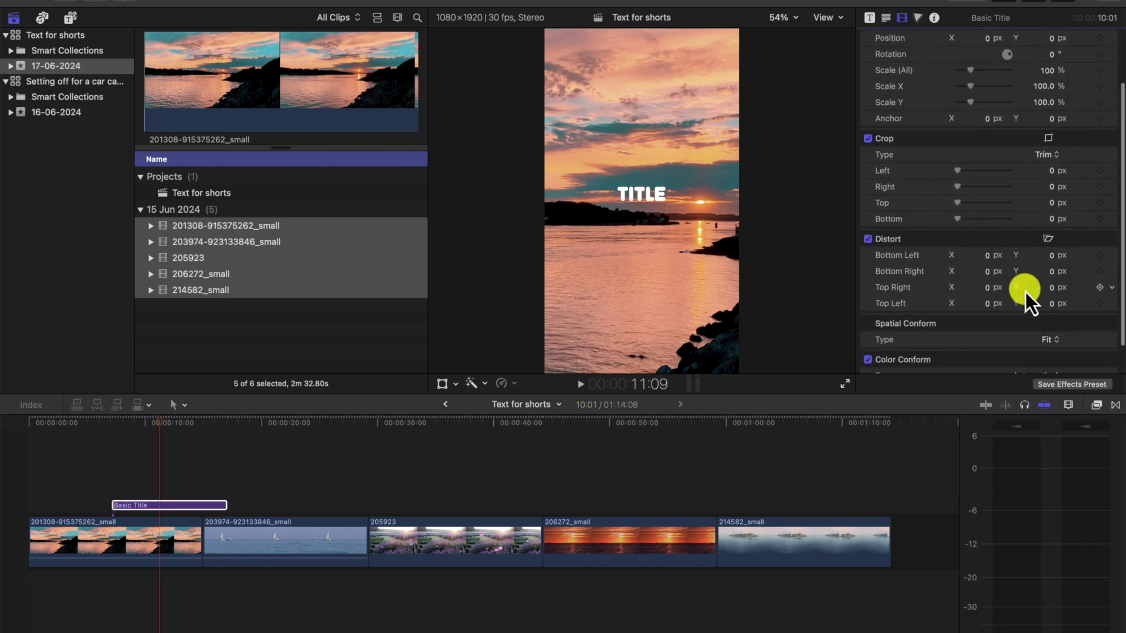
pyautogui.scroll(3, 1025, 292)
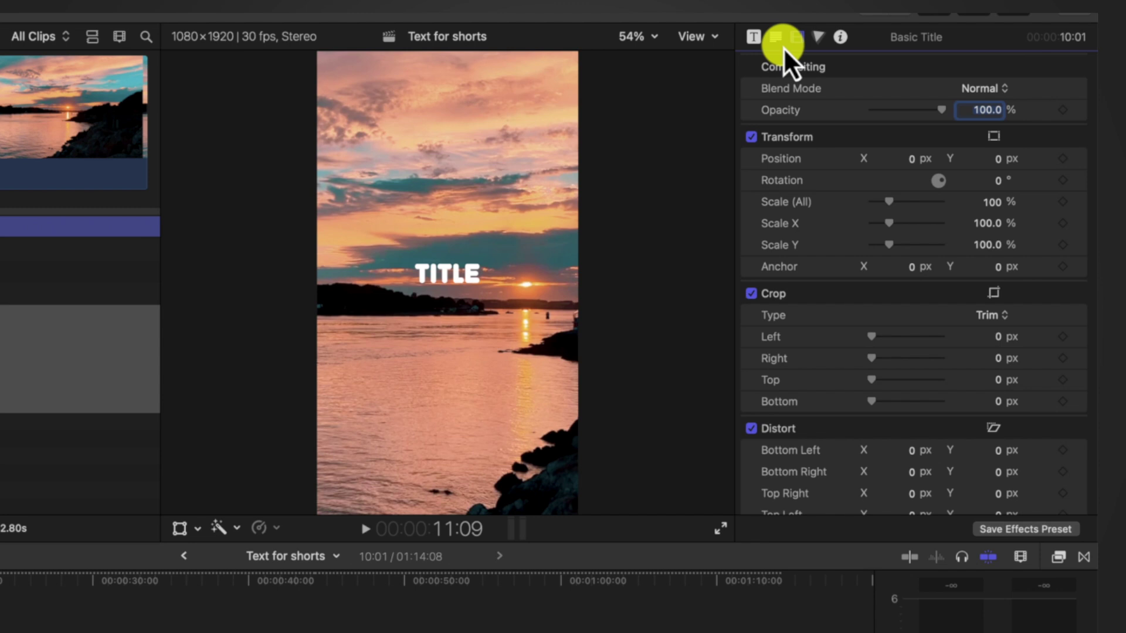
# - Set the title's Face colour to Yellow in the Text inspector
pyautogui.click(777, 37)
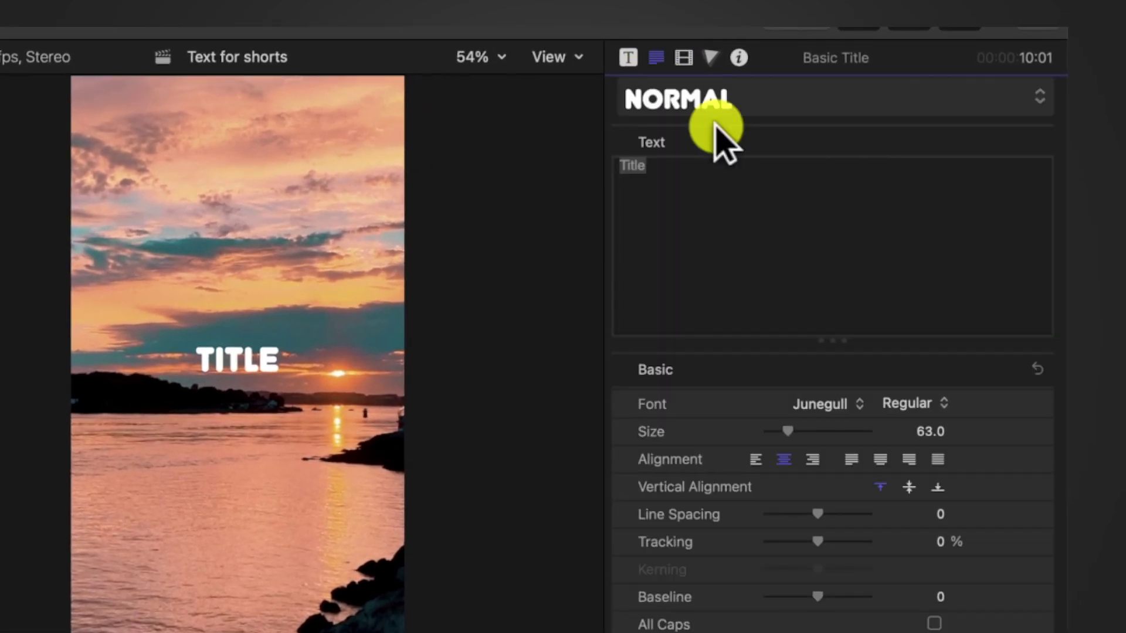
pyautogui.scroll(-10, 935, 483)
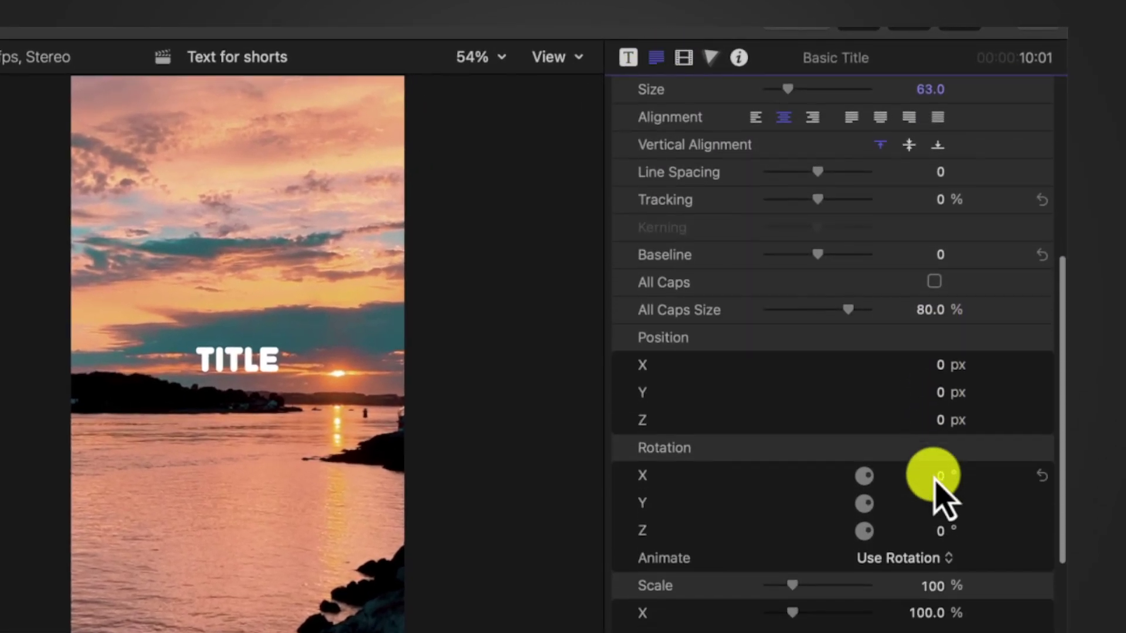
pyautogui.scroll(-7, 934, 483)
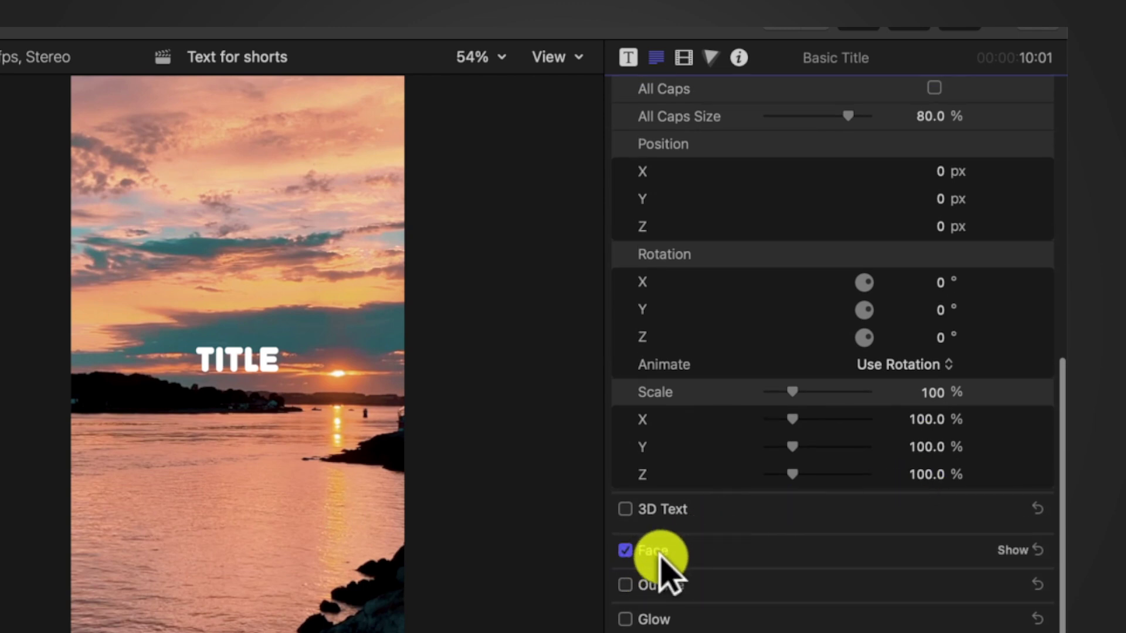
pyautogui.click(1013, 551)
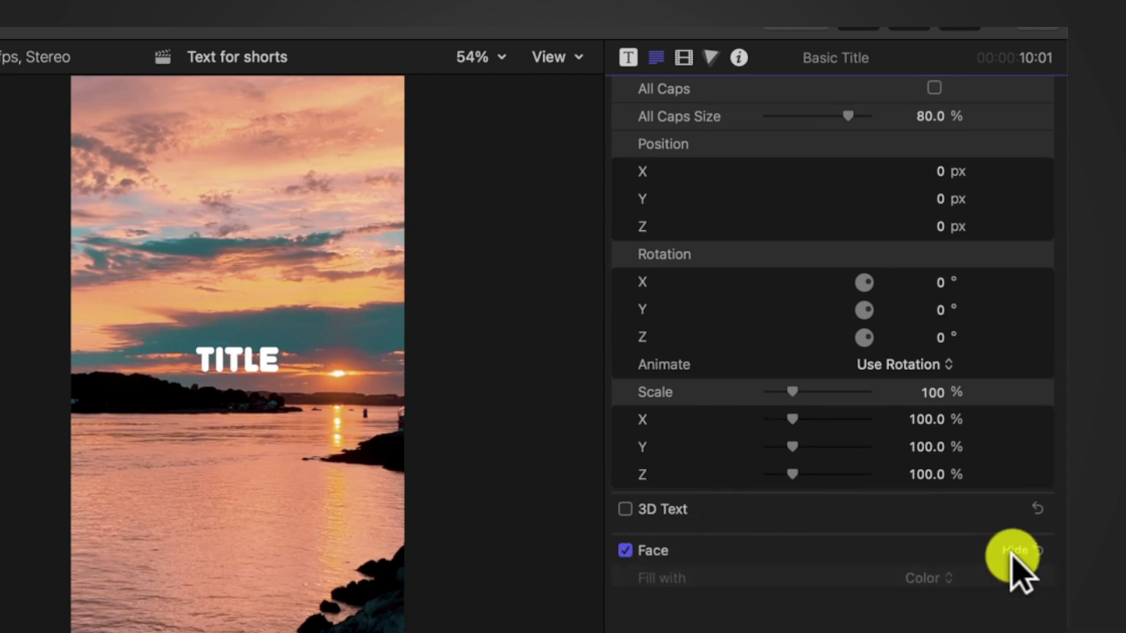
pyautogui.scroll(-3, 874, 565)
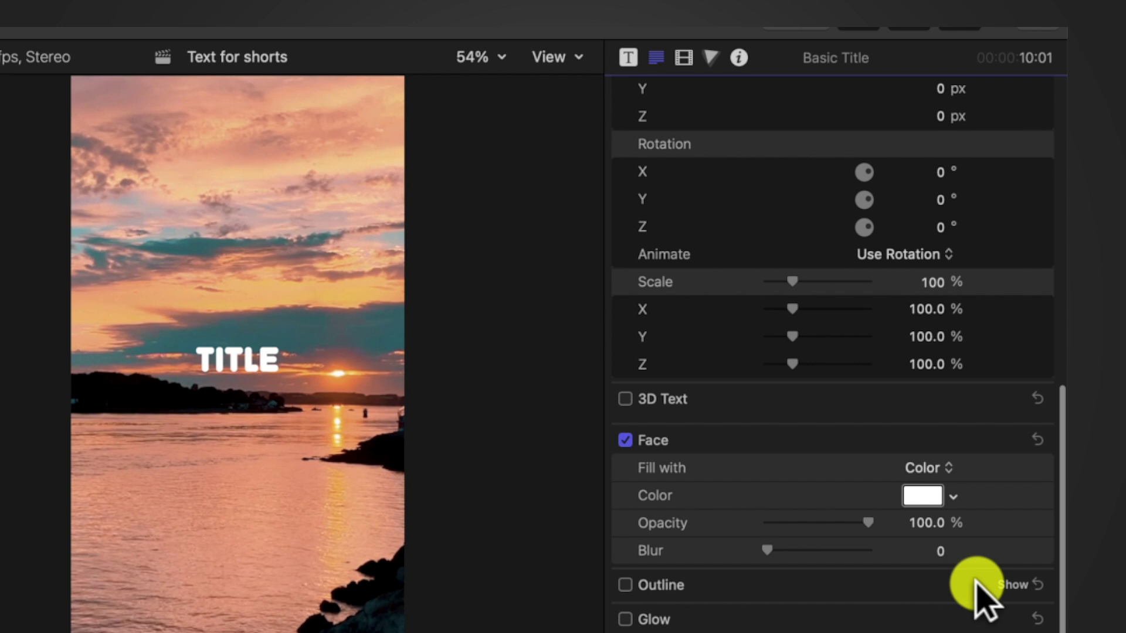
pyautogui.click(938, 498)
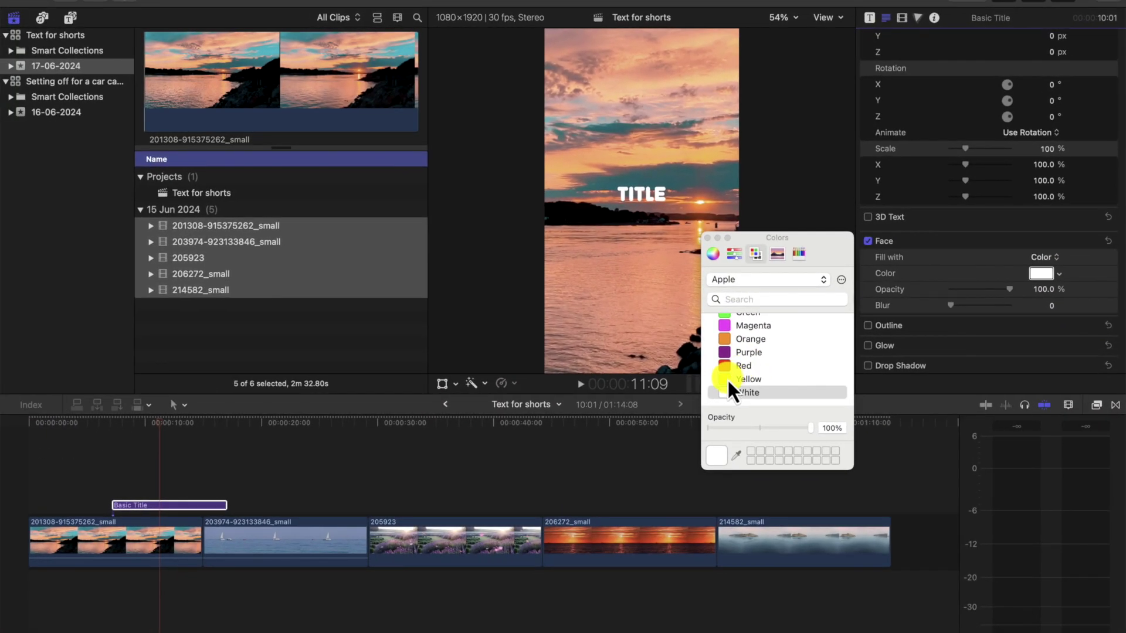
pyautogui.click(727, 380)
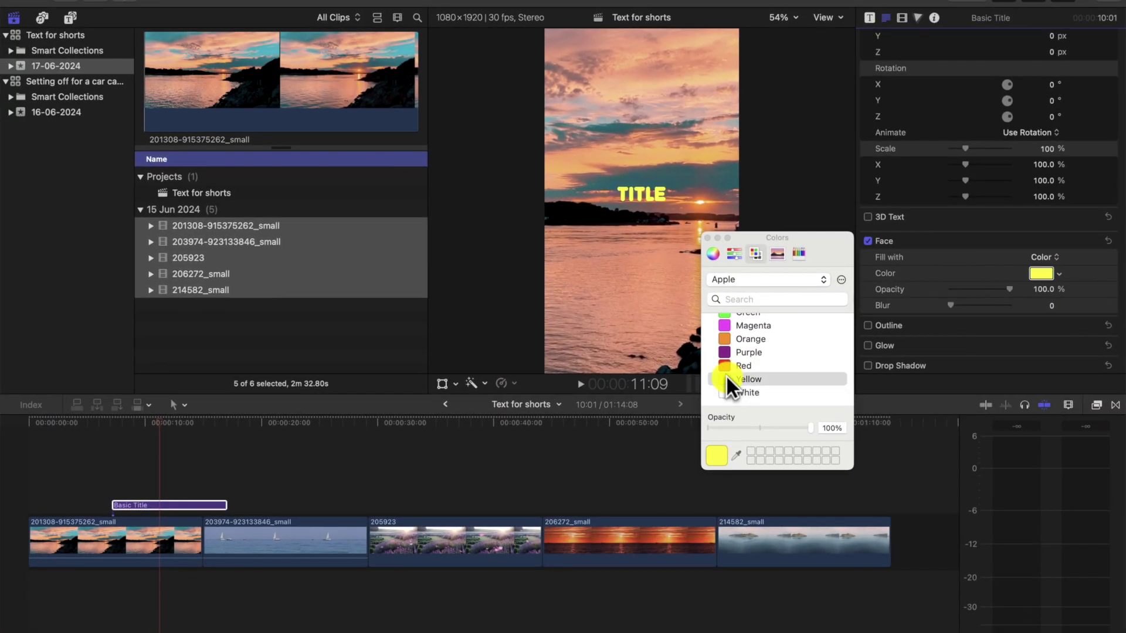
# - Play the title from its start to preview the yellow TITLE
pyautogui.click(544, 472)
pyautogui.click(110, 476)
pyautogui.press('space')
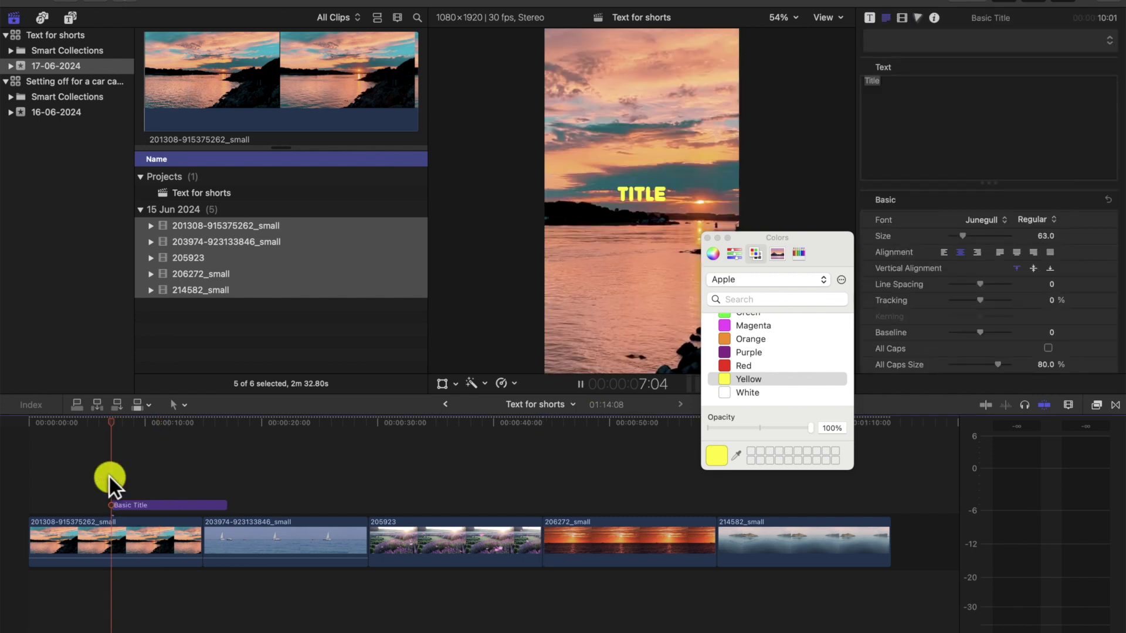
pyautogui.press('space')
# - Enable a black Outline on the title and widen it to 11
pyautogui.click(707, 238)
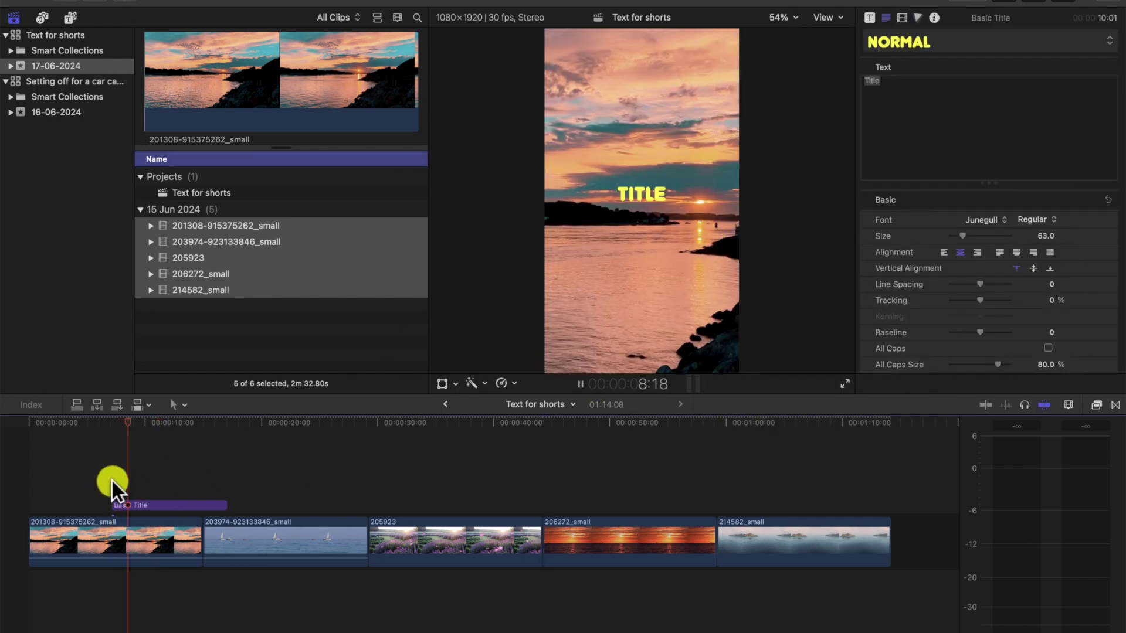
pyautogui.click(178, 504)
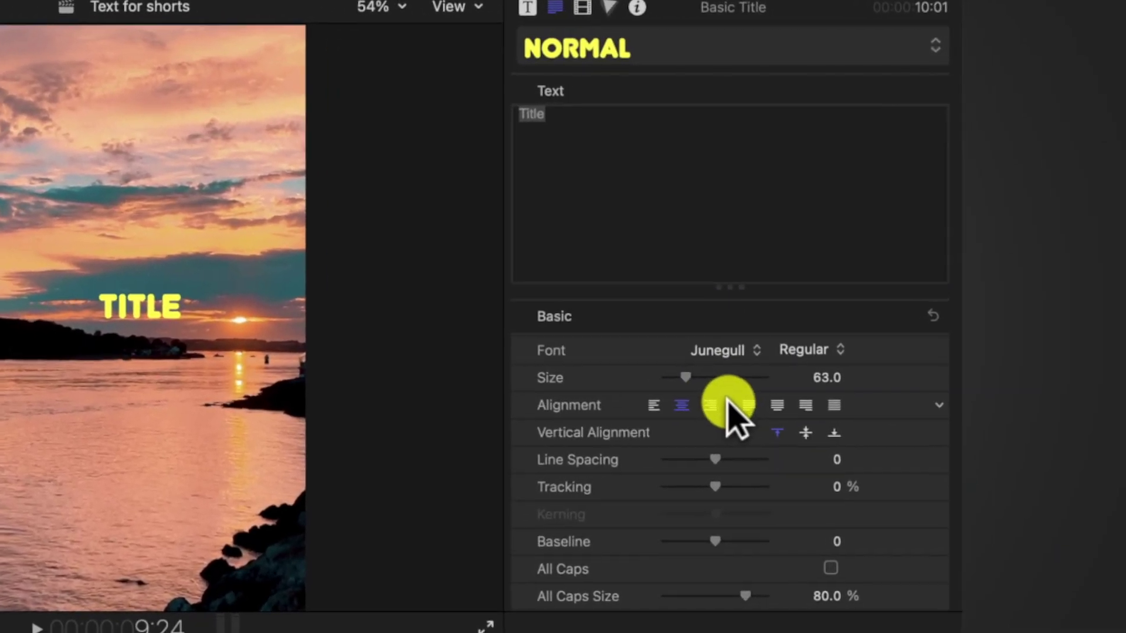
pyautogui.scroll(-10, 729, 413)
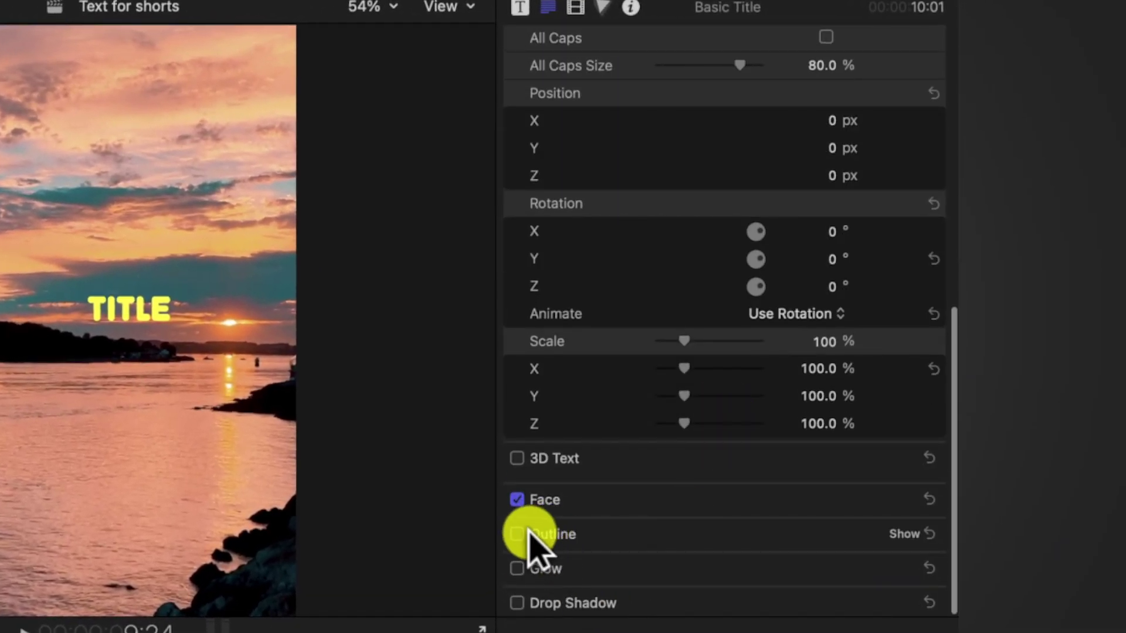
pyautogui.click(517, 534)
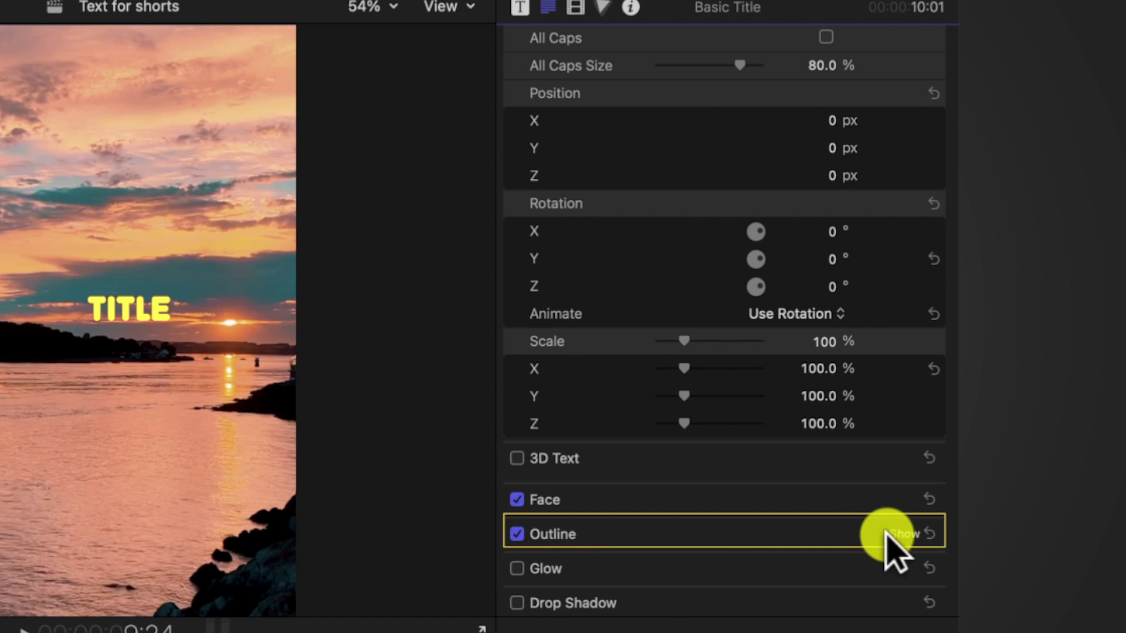
pyautogui.click(903, 533)
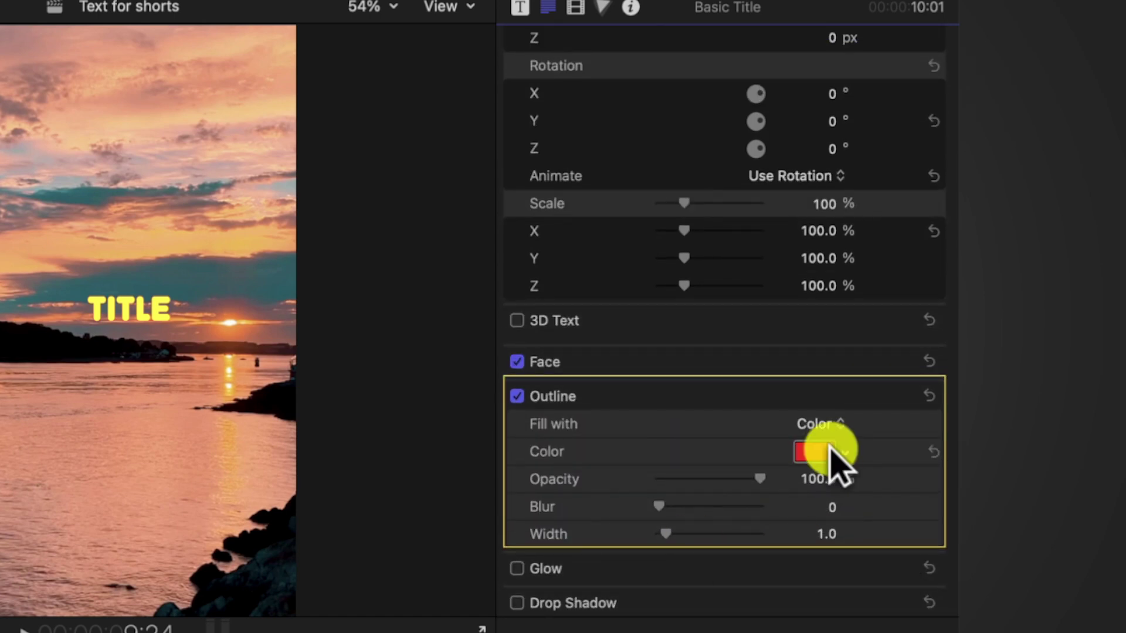
pyautogui.click(818, 452)
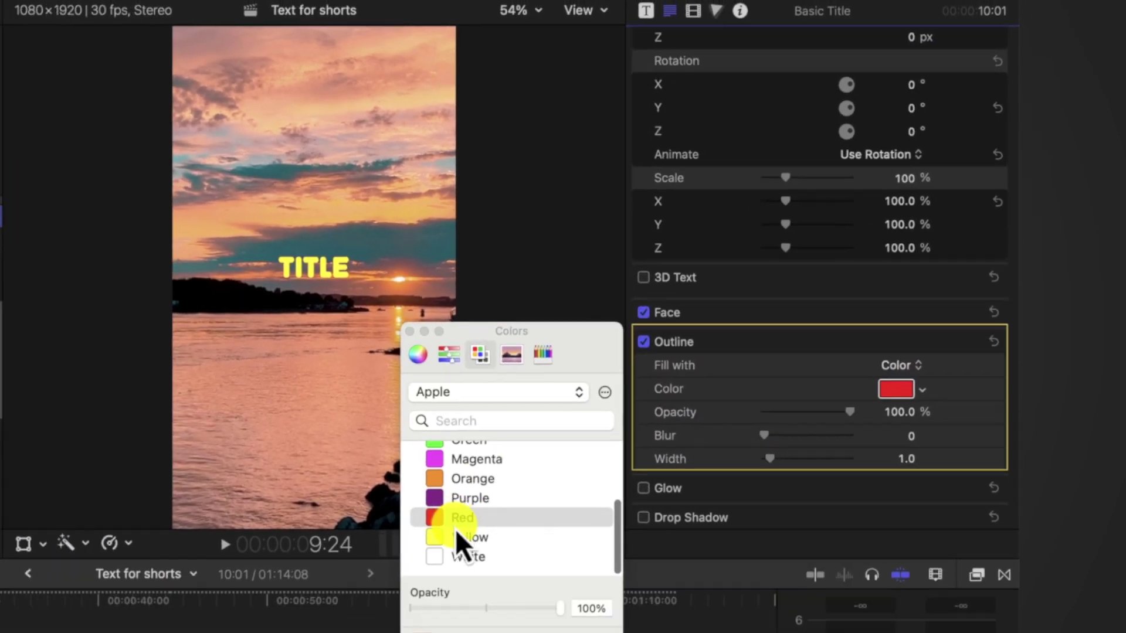
pyautogui.scroll(5, 456, 536)
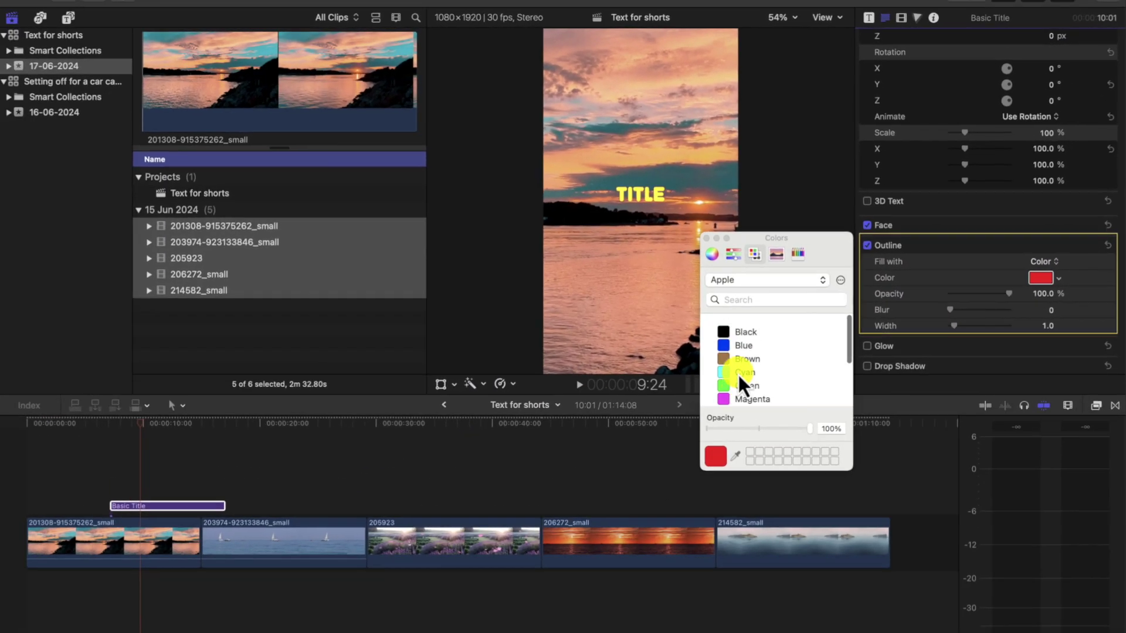
pyautogui.click(438, 460)
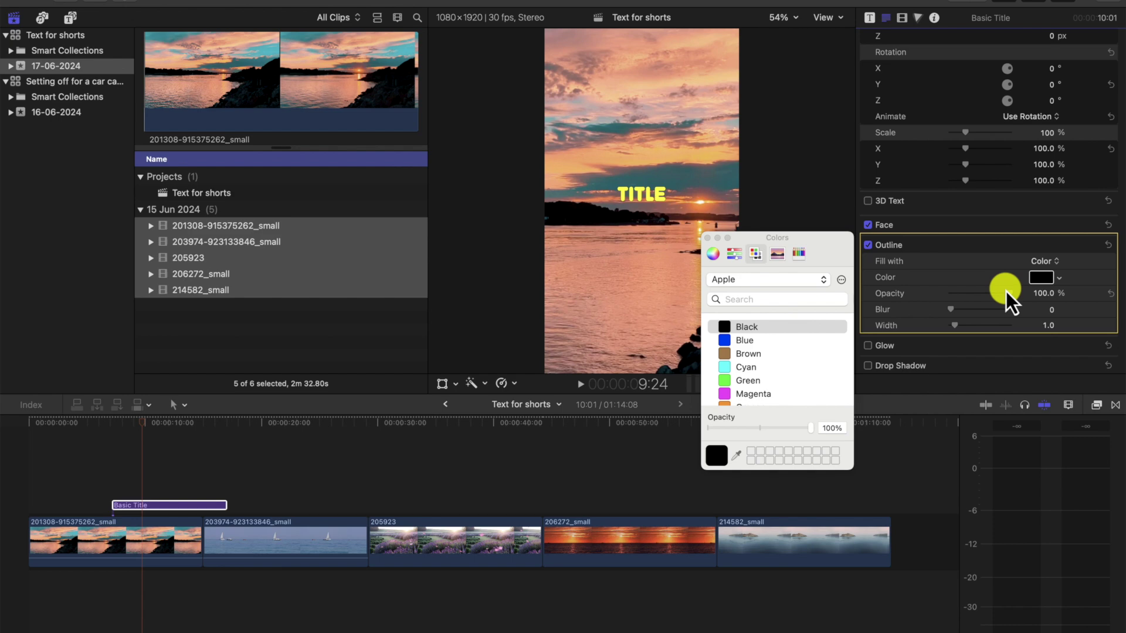
pyautogui.click(708, 236)
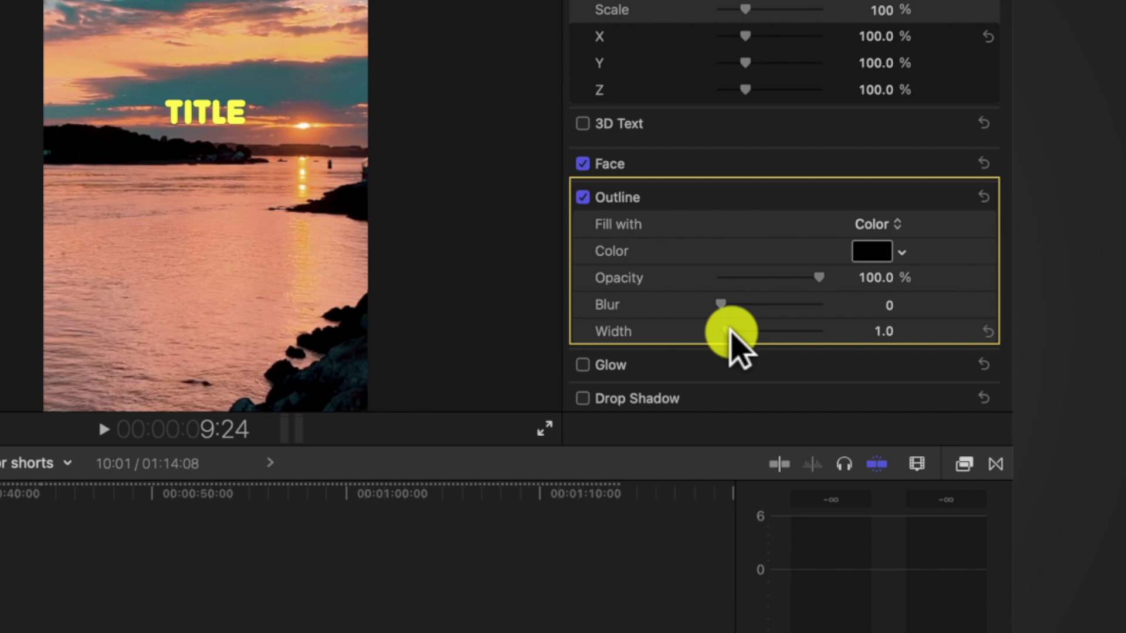
pyautogui.moveTo(959, 327); pyautogui.dragTo(962, 326)
pyautogui.moveTo(724, 327); pyautogui.dragTo(782, 327)
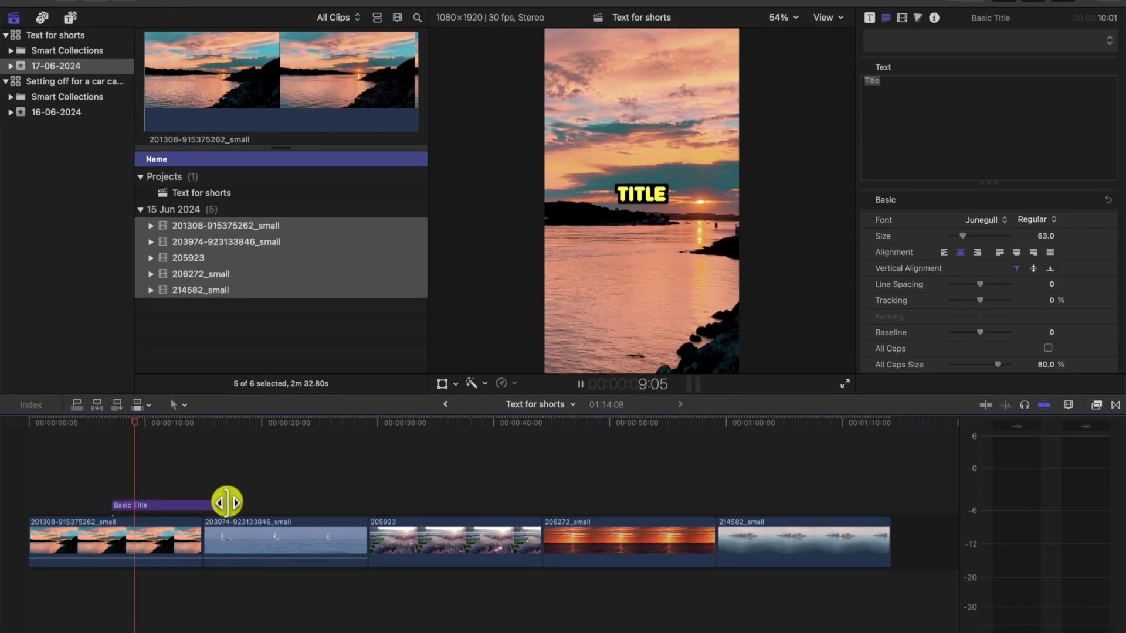
# - Trim the Basic Title's end earlier and play it back to check the shorter title
pyautogui.moveTo(227, 500); pyautogui.dragTo(159, 488)
pyautogui.press('space')
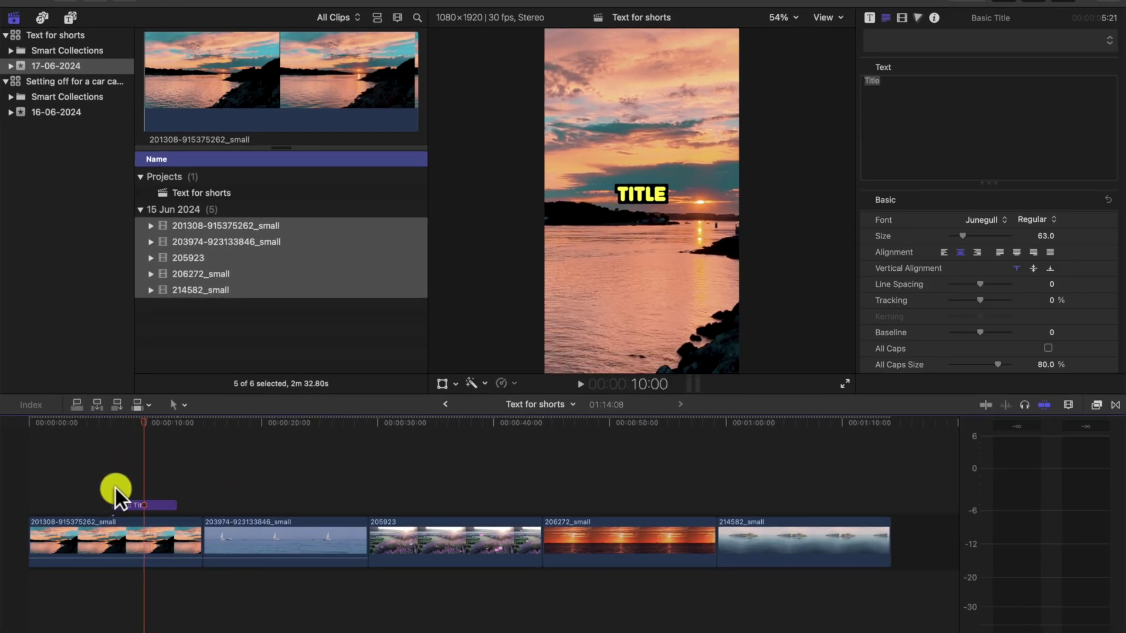
pyautogui.click(112, 489)
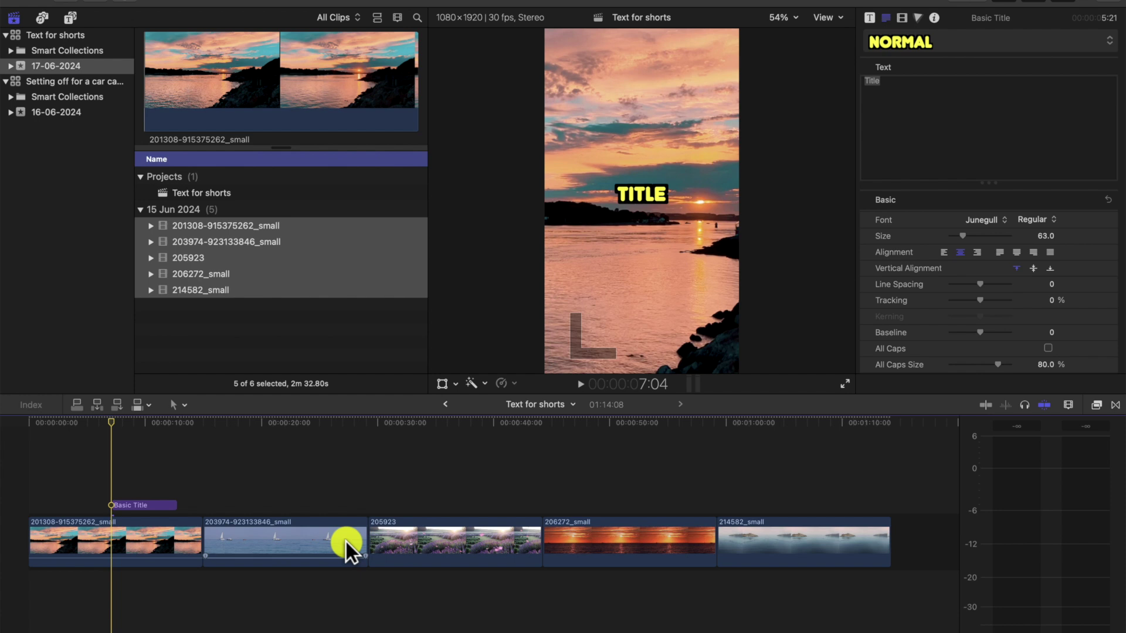
pyautogui.press('space')
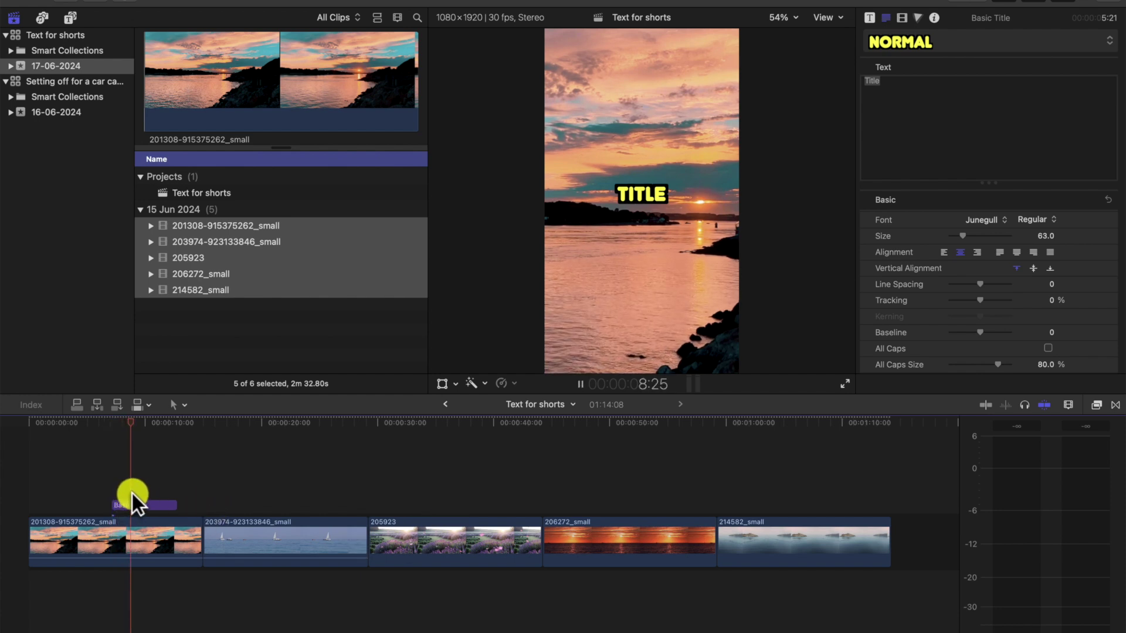
pyautogui.click(125, 491)
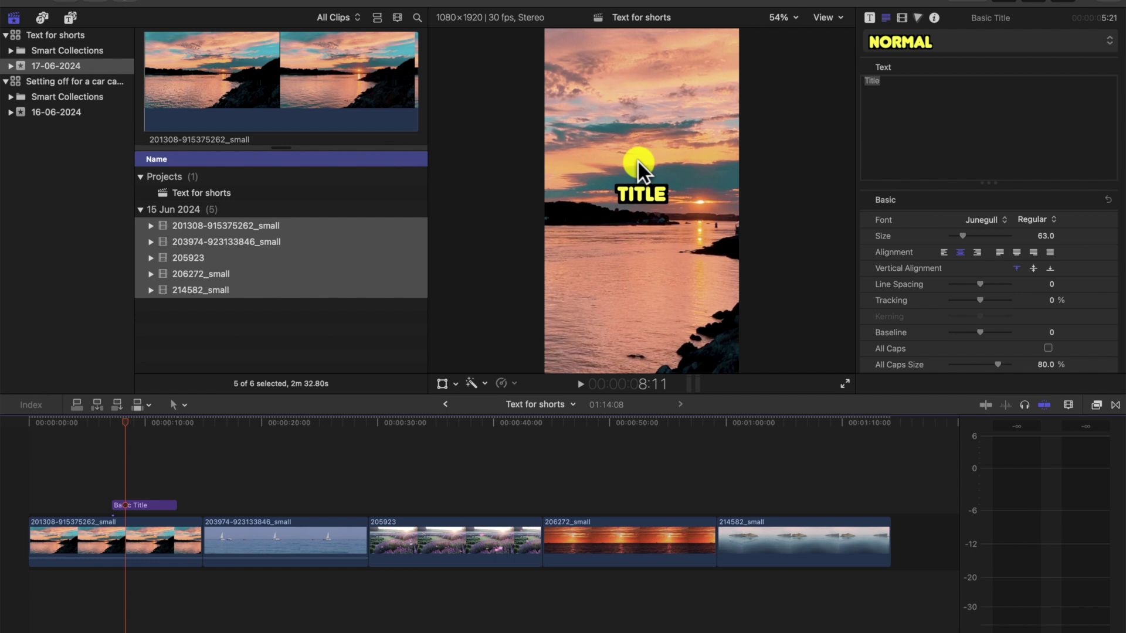
pyautogui.click(155, 505)
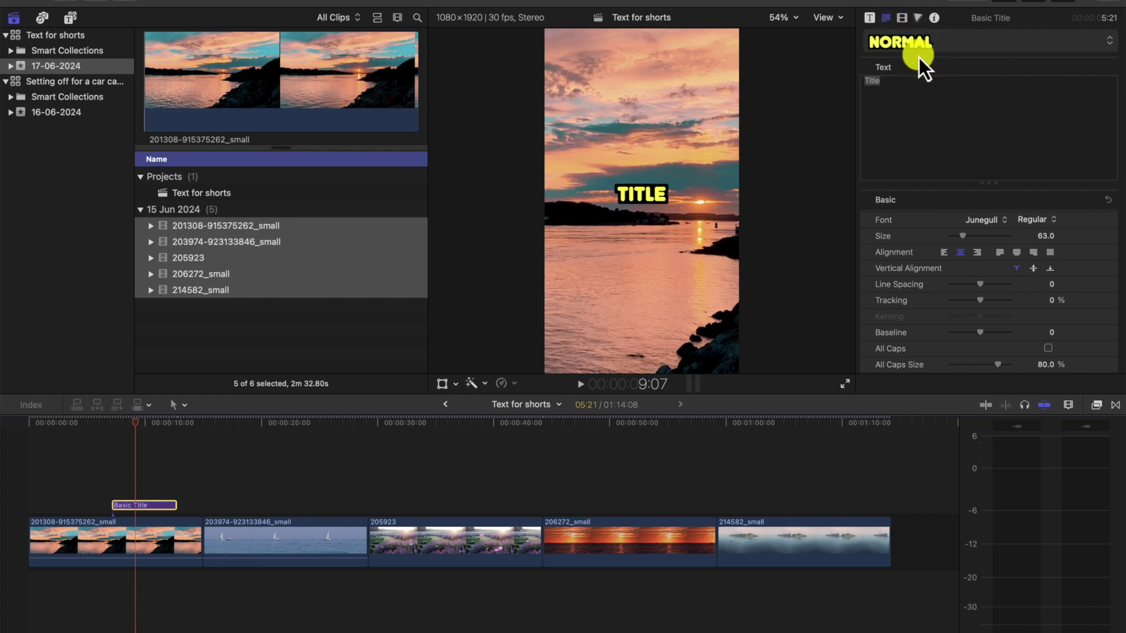
# - Save the title's format attributes as a text preset named 'Youtube Shorts Text'
pyautogui.click(946, 47)
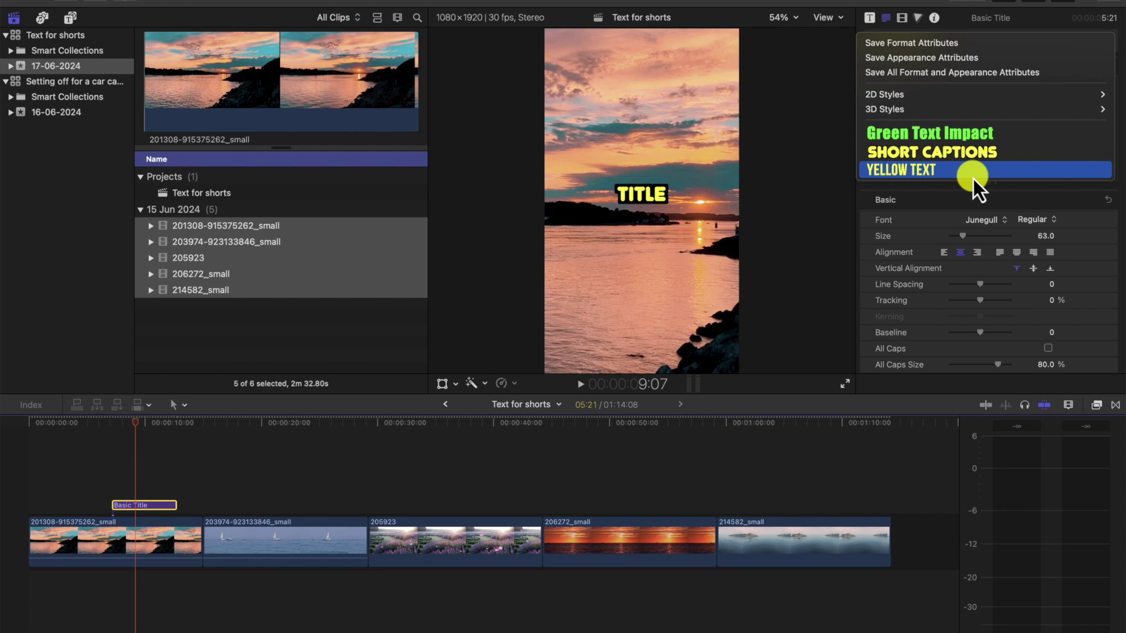
pyautogui.click(961, 47)
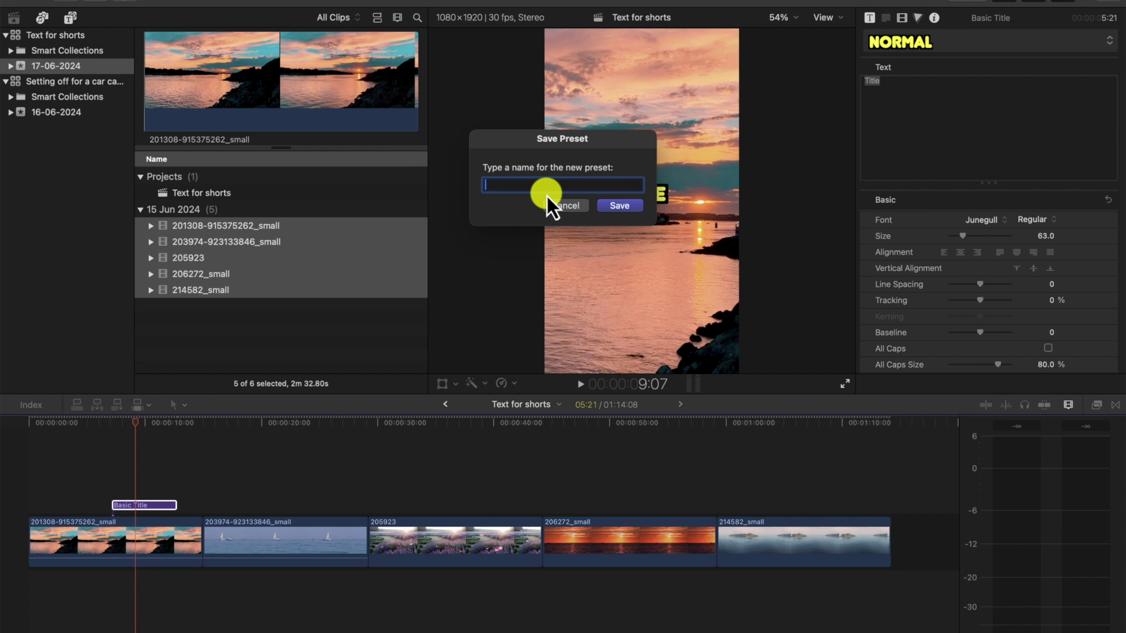
pyautogui.write('Youtube Shorts Text')
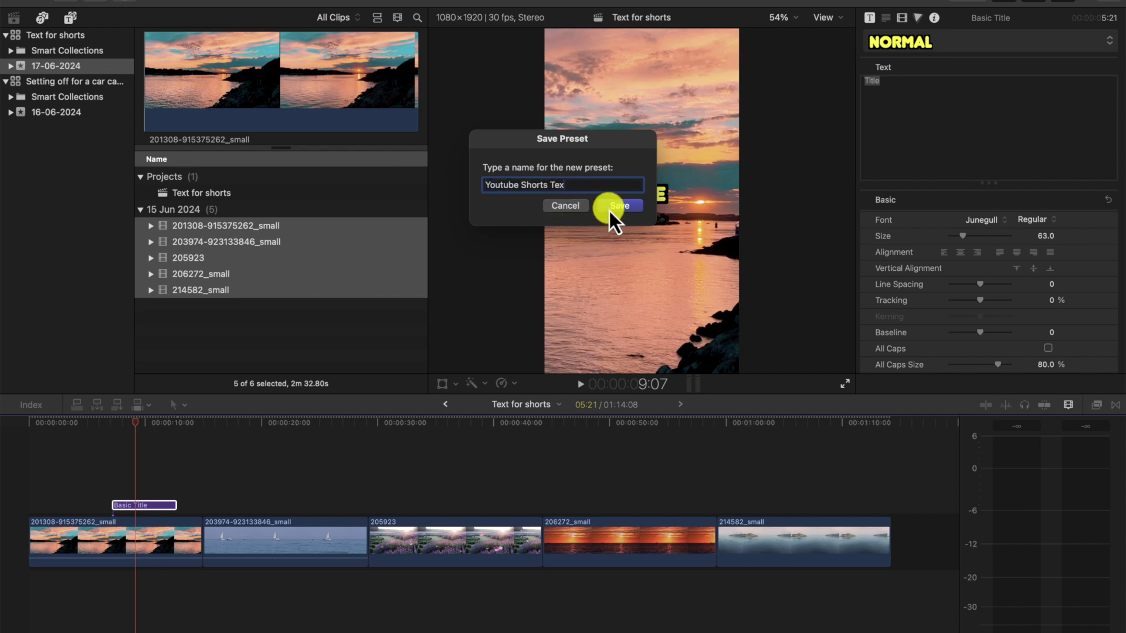
pyautogui.click(611, 205)
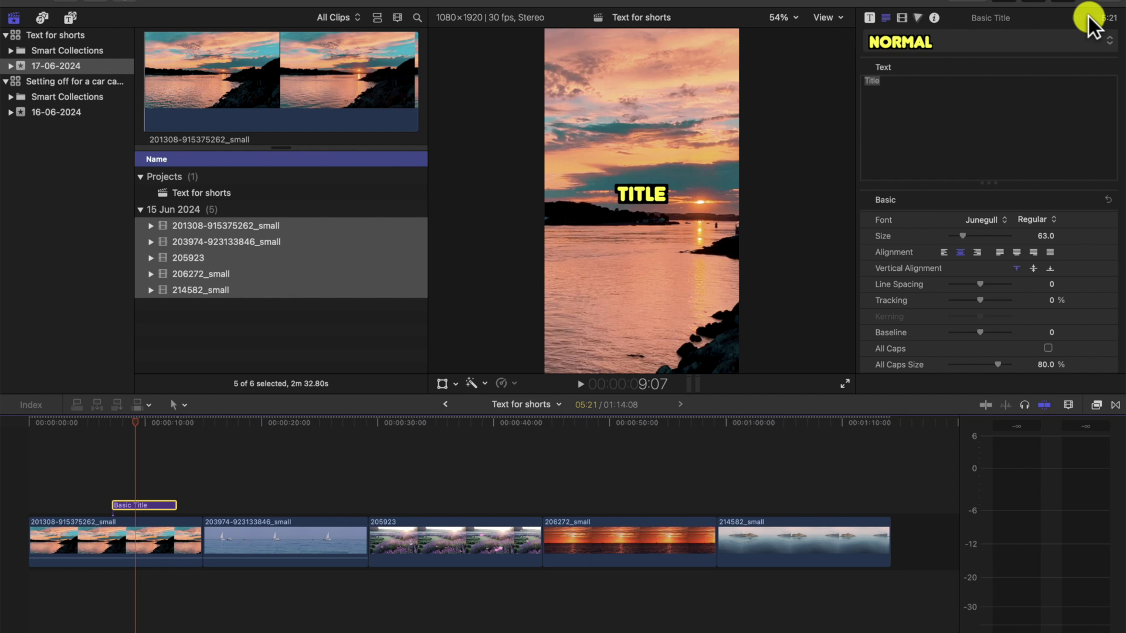
# - Apply the Youtube Shorts Tex preset and move the title clip 24 frames earlier
pyautogui.click(980, 50)
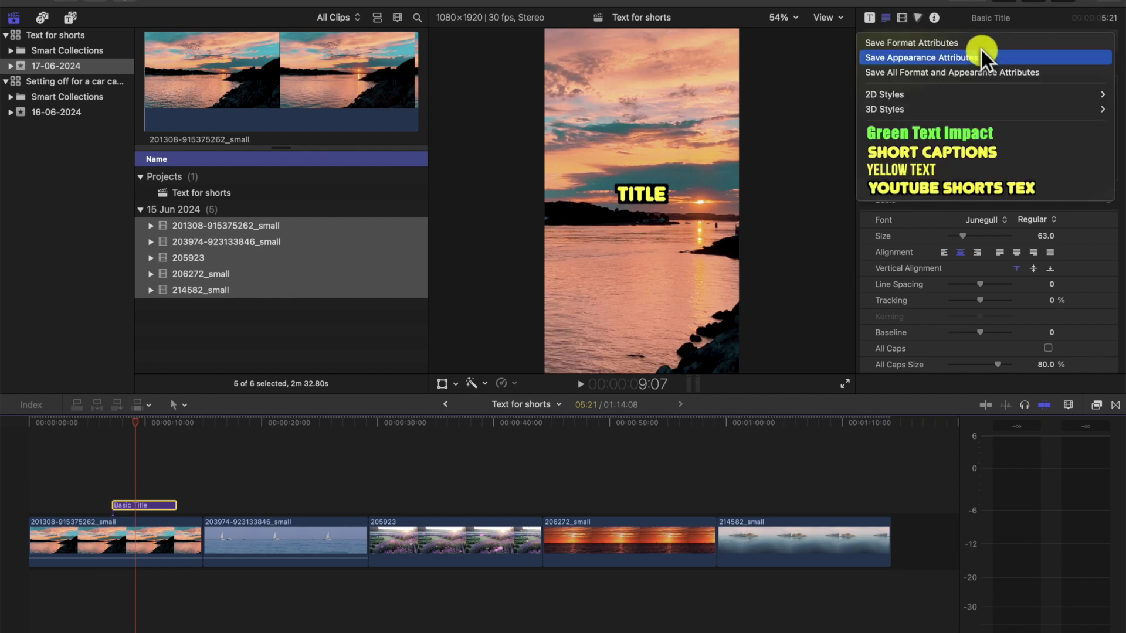
pyautogui.click(976, 181)
pyautogui.click(116, 483)
pyautogui.click(145, 503)
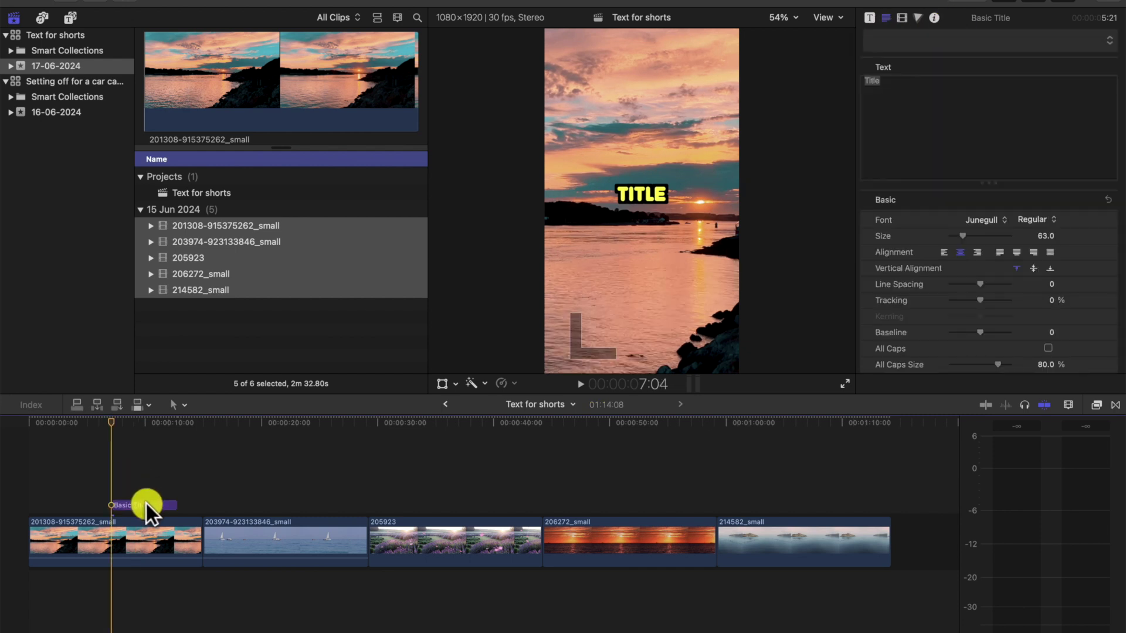
pyautogui.moveTo(146, 502); pyautogui.dragTo(131, 503)
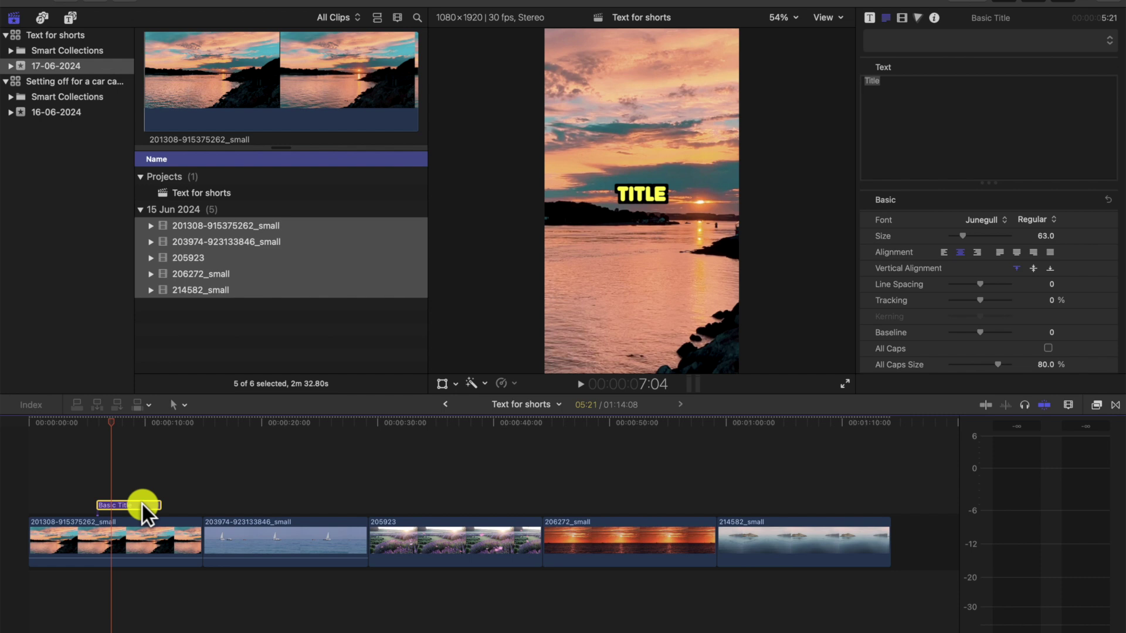
# - Retype the title text as 'Sunset' and play it back to check
pyautogui.doubleClick(142, 502)
pyautogui.write('S')
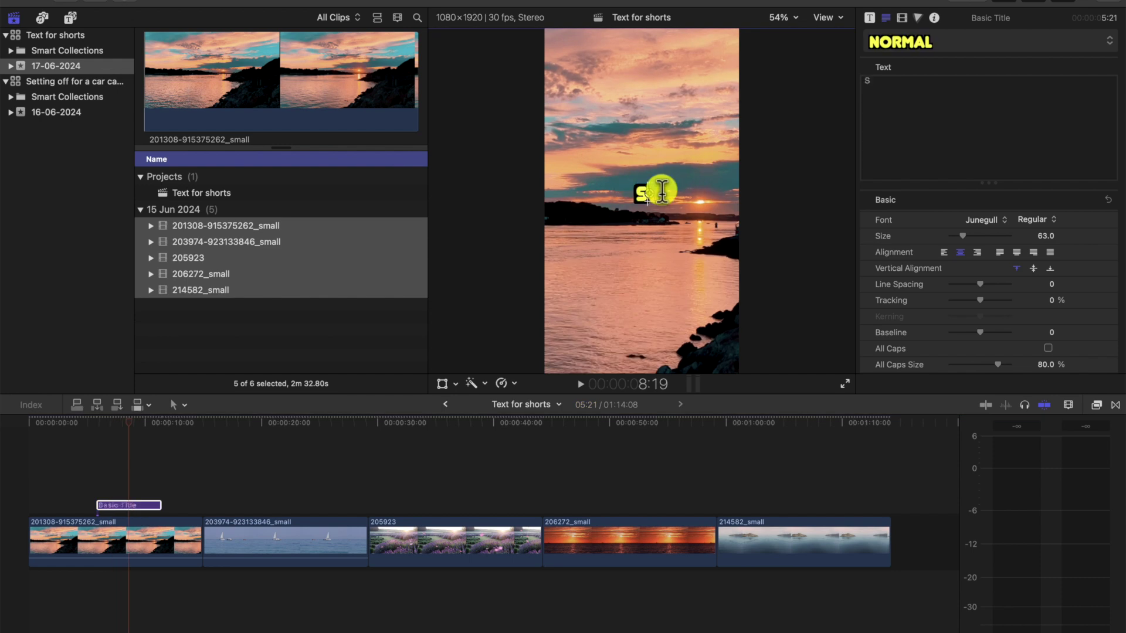
pyautogui.write('unset')
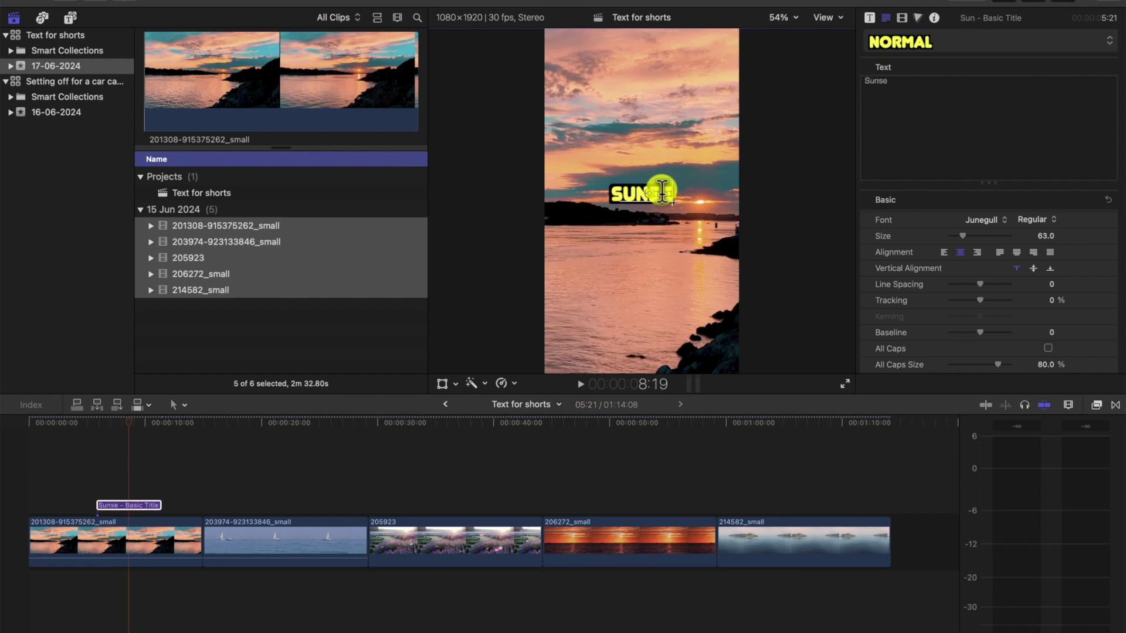
pyautogui.click(105, 488)
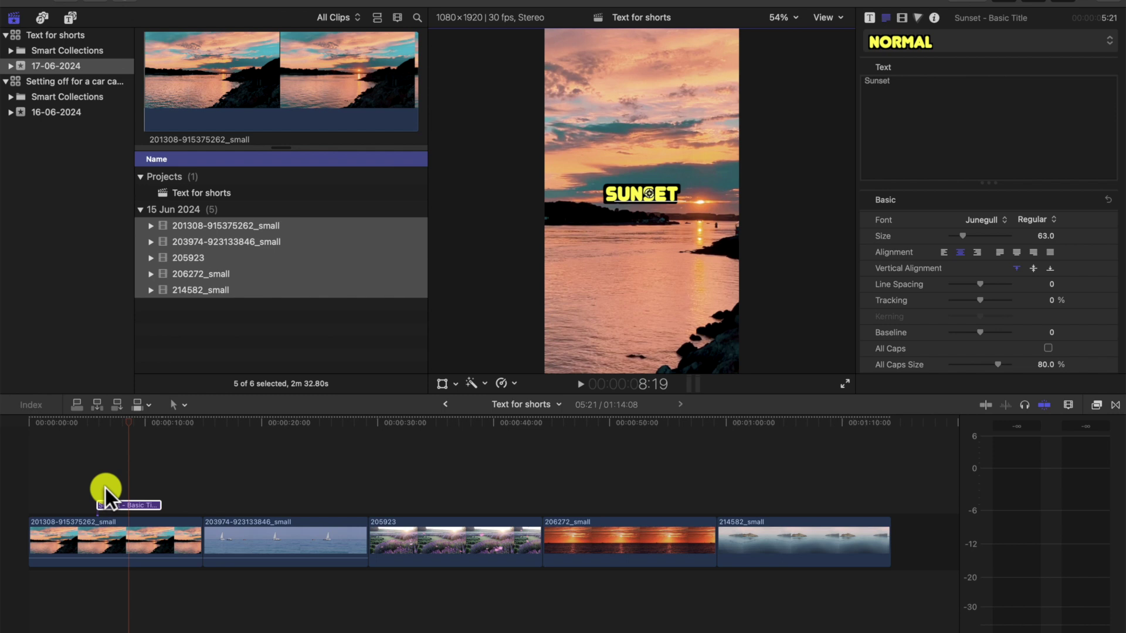
pyautogui.press('space')
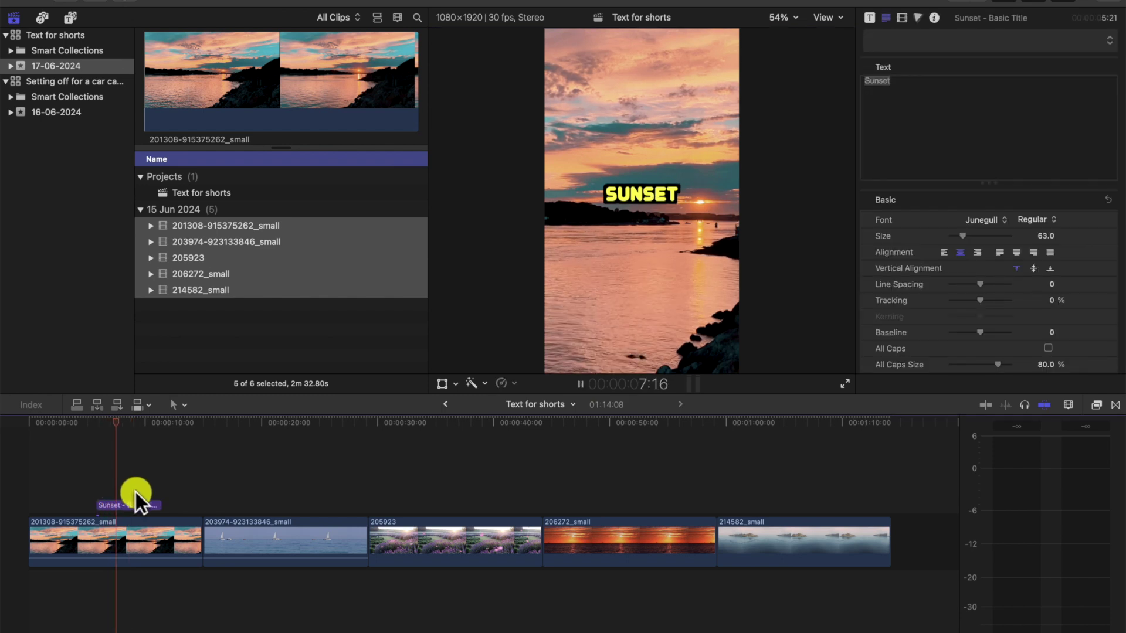
pyautogui.press('space')
pyautogui.click(146, 503)
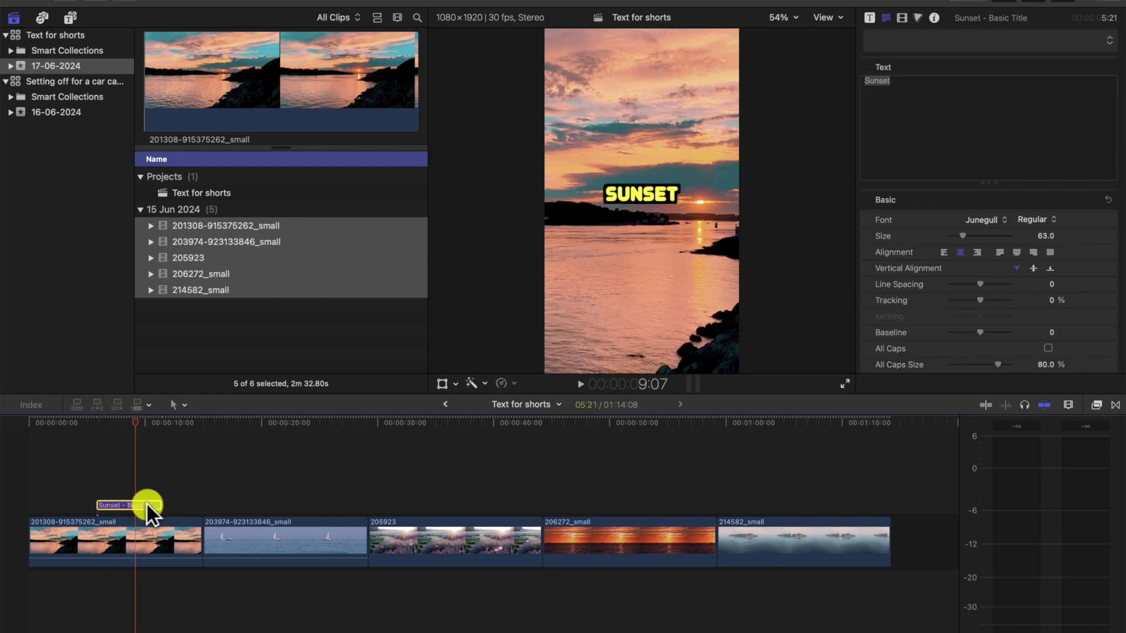
# - Paste a copy of the title over the sailboat clip for the boats caption
pyautogui.click(237, 497)
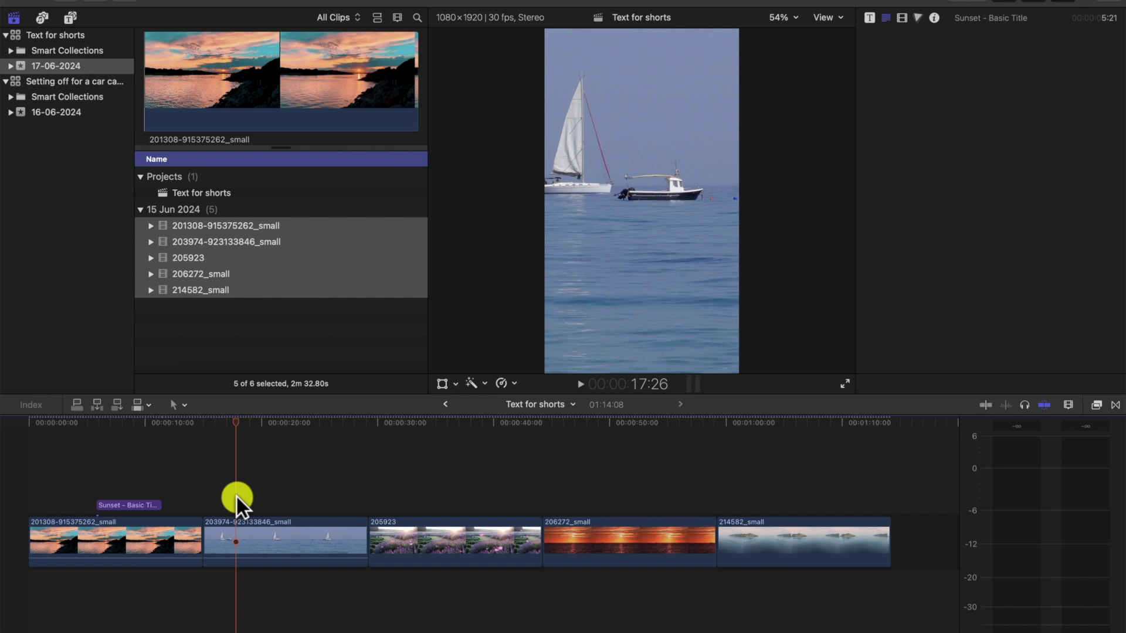
pyautogui.press('super+v')
pyautogui.click(268, 505)
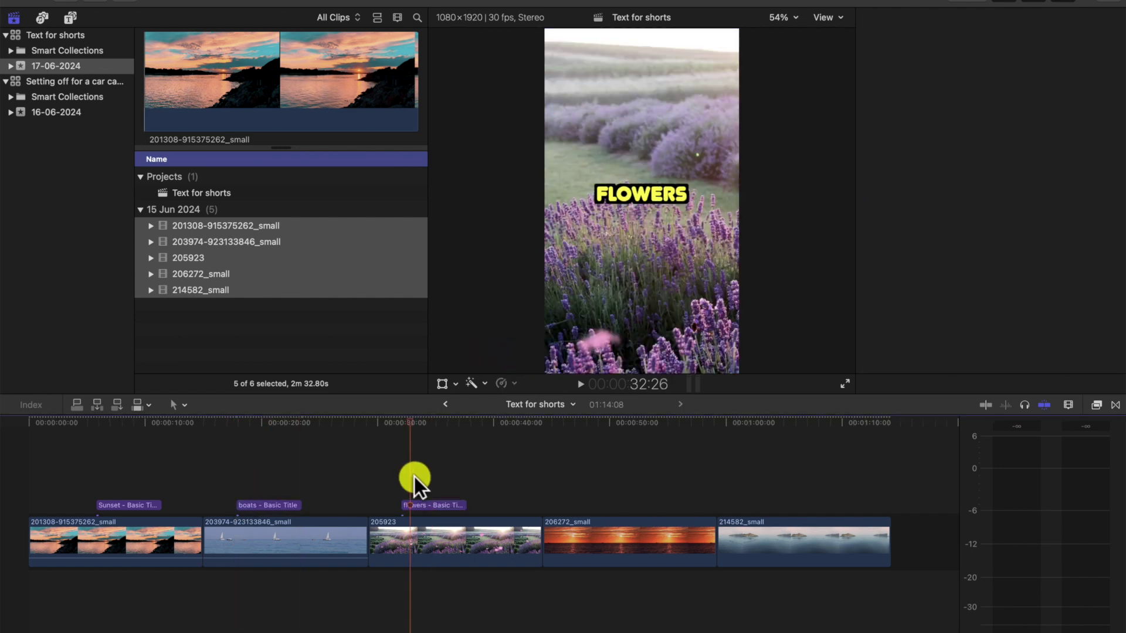
# - Copy the flowers title and paste it over the orange sunset clip
pyautogui.click(434, 504)
pyautogui.press('super+c')
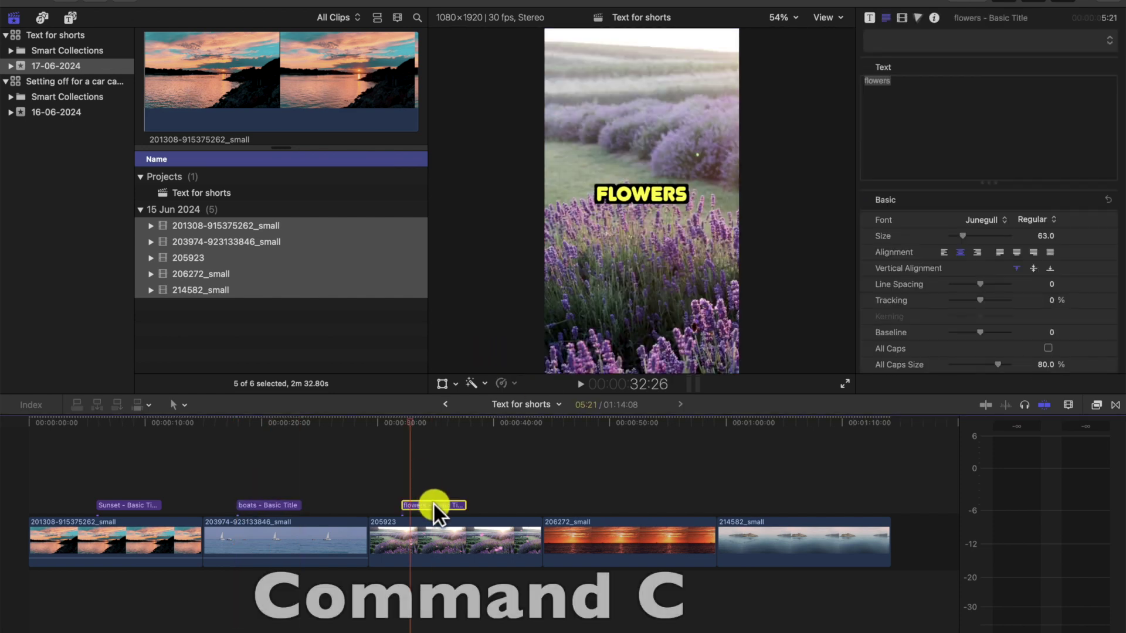
pyautogui.click(583, 492)
pyautogui.press('super+v')
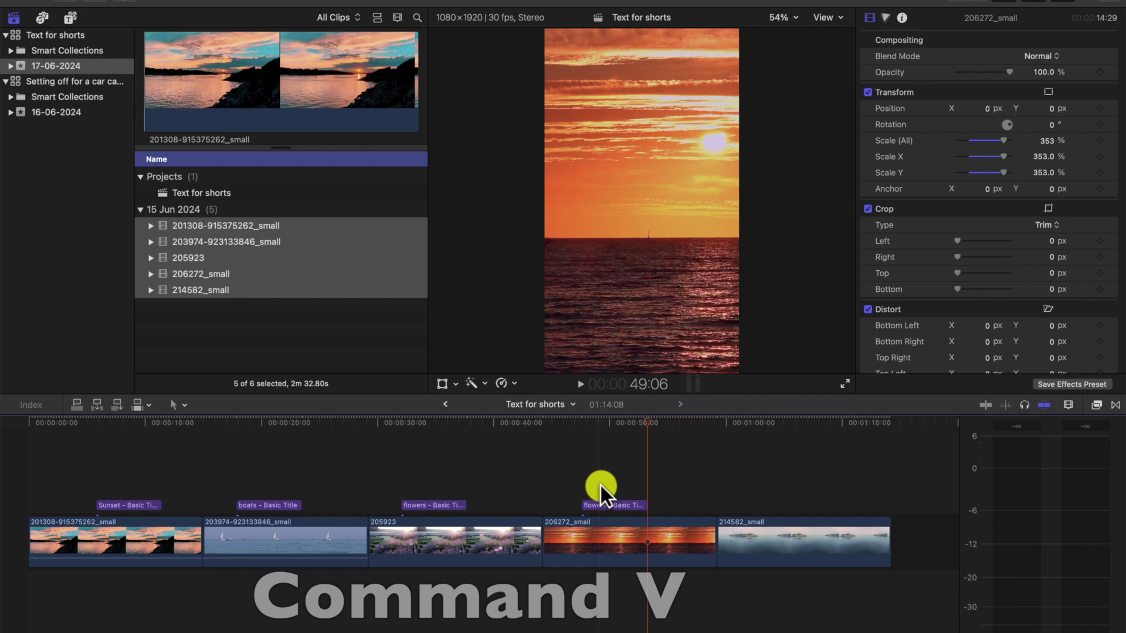
pyautogui.click(604, 501)
pyautogui.press('space')
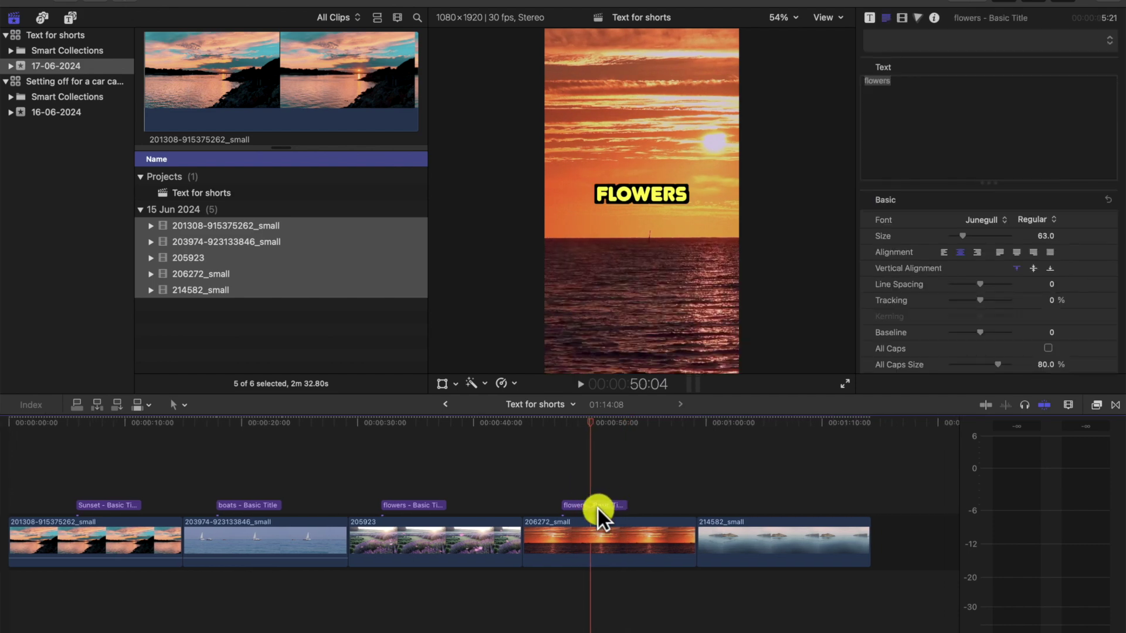
# - Change the pasted title's word to 'sun' and play back the captioned clips
pyautogui.click(597, 507)
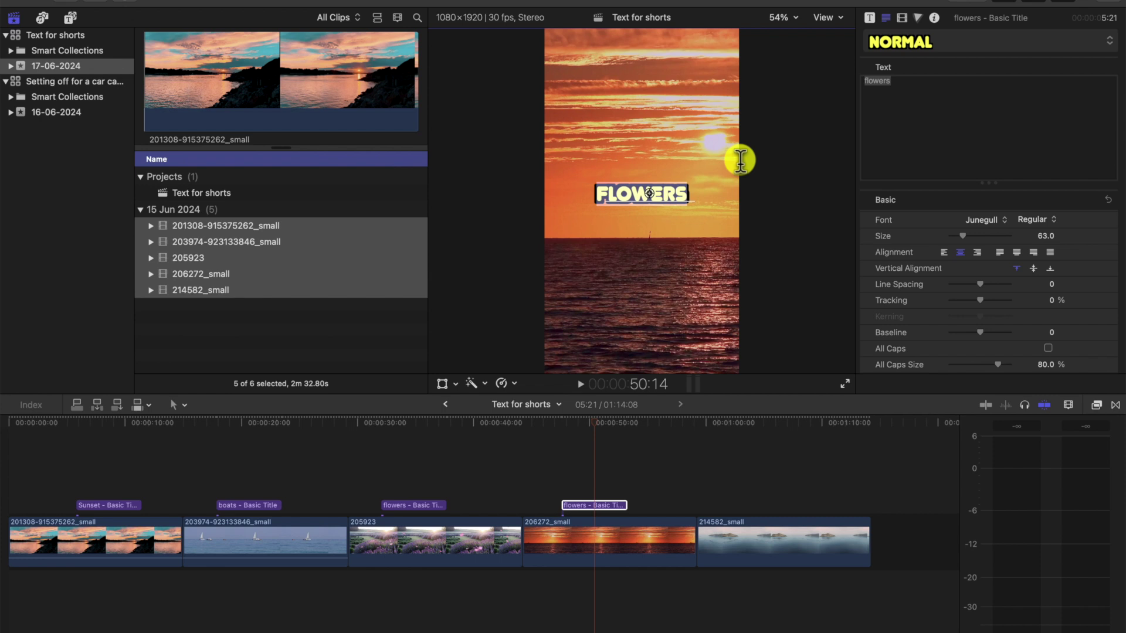
pyautogui.press('super+z')
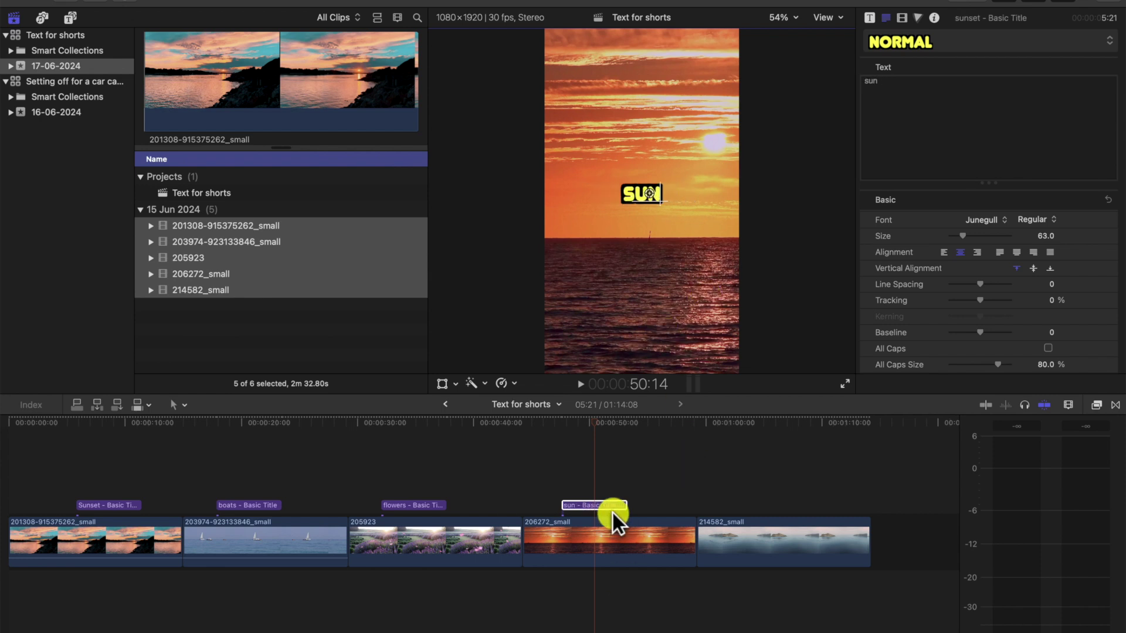
pyautogui.click(478, 490)
pyautogui.press('space')
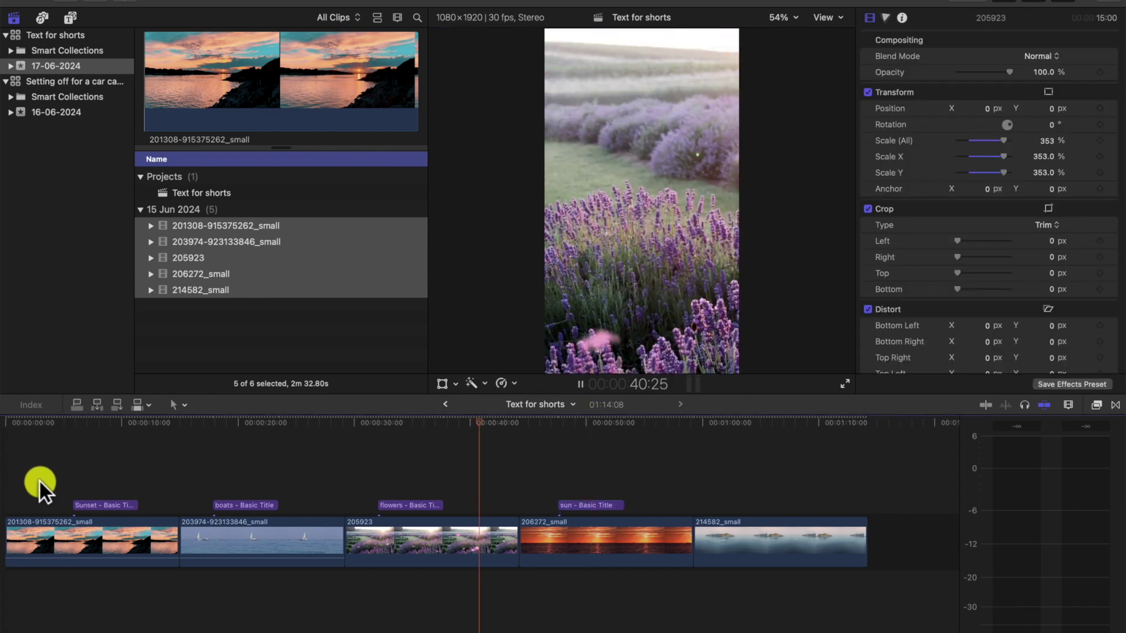
pyautogui.click(162, 460)
# - Shorten the boats title and play it back to check
pyautogui.click(307, 473)
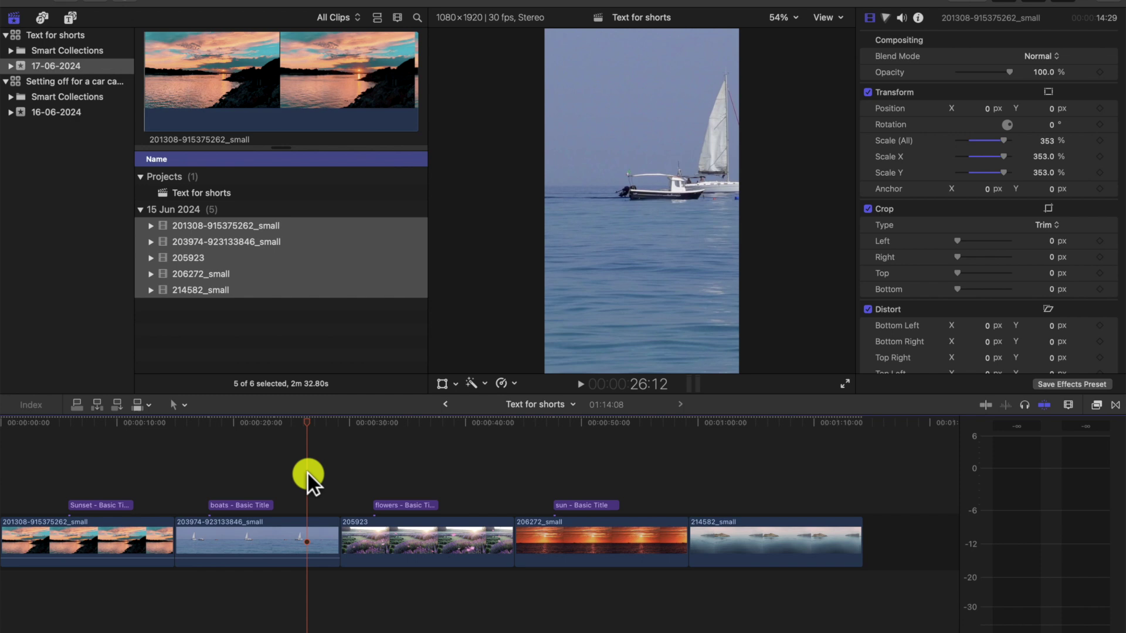
pyautogui.moveTo(272, 505); pyautogui.dragTo(241, 506)
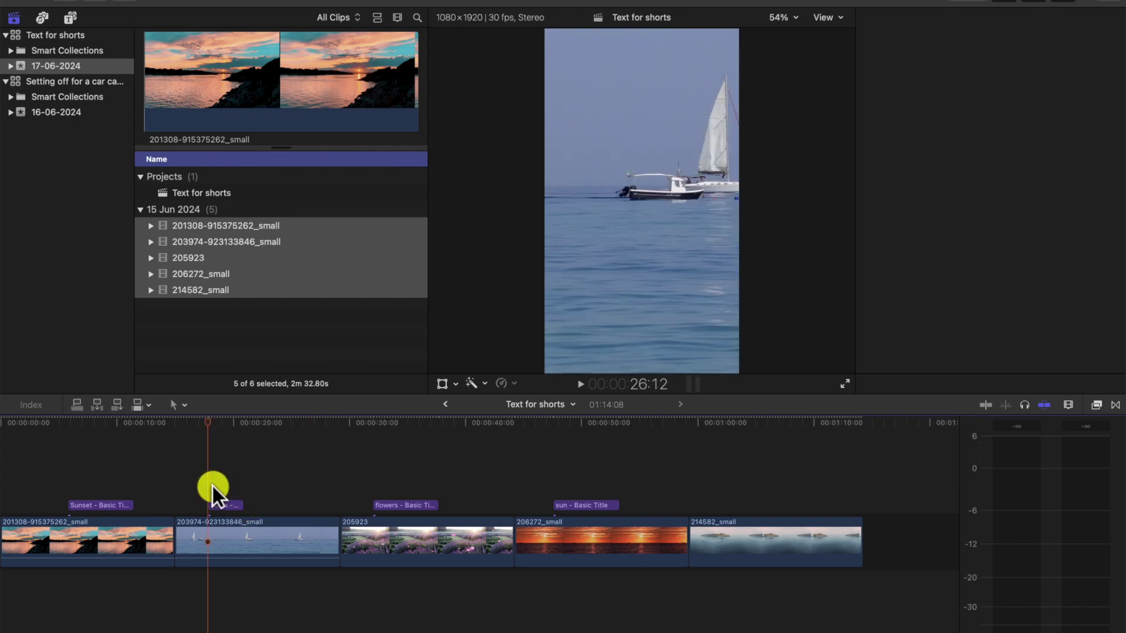
pyautogui.click(213, 496)
pyautogui.press('space')
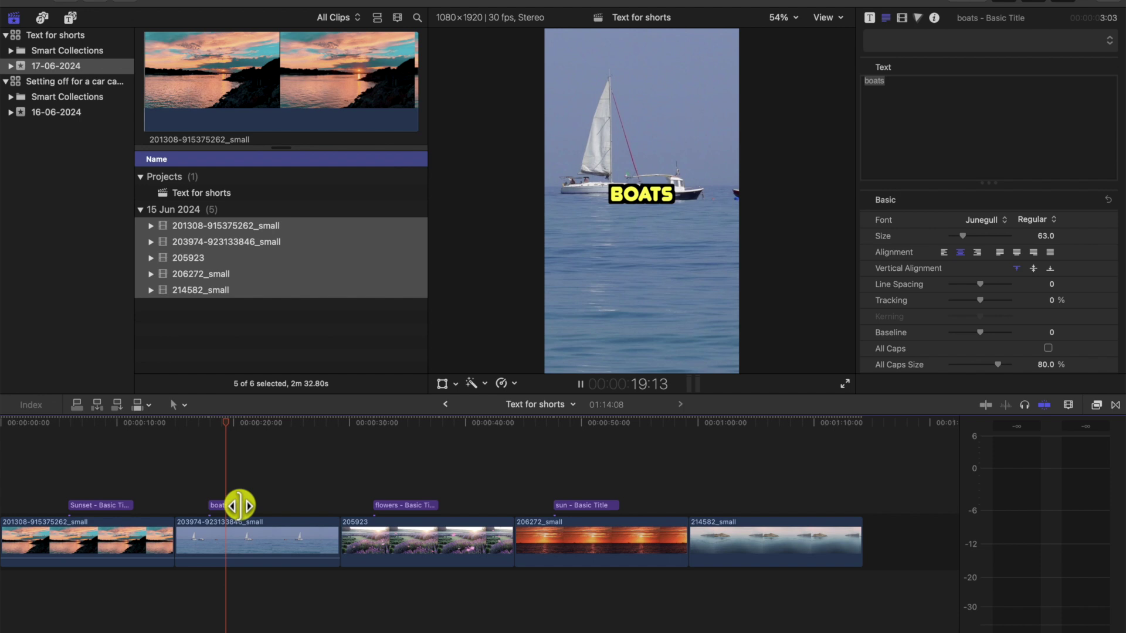
# - Move the flowers and sun titles right behind boats, closing the gaps, and review playback
pyautogui.moveTo(411, 505); pyautogui.dragTo(295, 504)
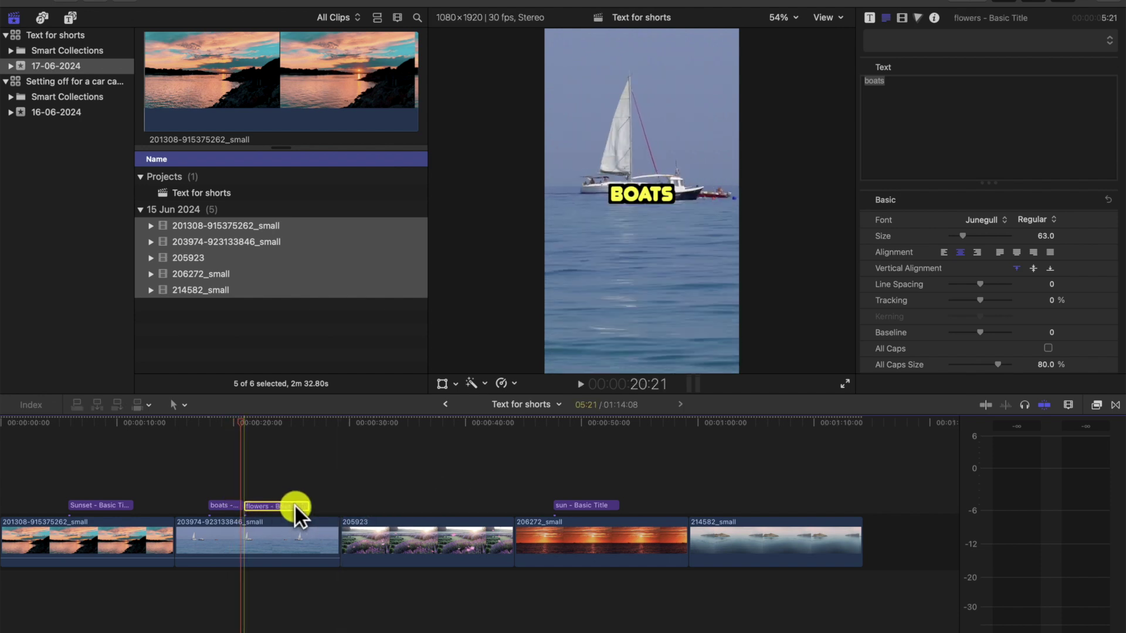
pyautogui.moveTo(593, 497); pyautogui.dragTo(377, 502)
pyautogui.click(276, 504)
pyautogui.moveTo(280, 505); pyautogui.dragTo(290, 505)
pyautogui.moveTo(352, 503)
pyautogui.mouseDown()
pyautogui.moveTo(334, 502)
pyautogui.moveTo(347, 502)
pyautogui.mouseUp()
pyautogui.click(209, 476)
pyautogui.press('space')
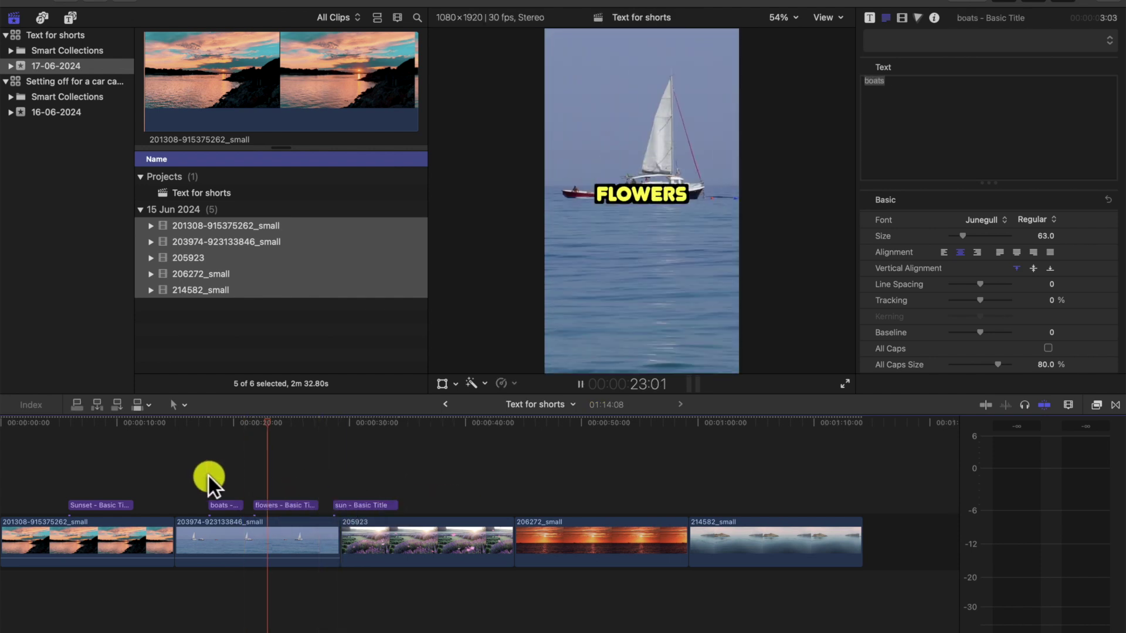
pyautogui.click(374, 480)
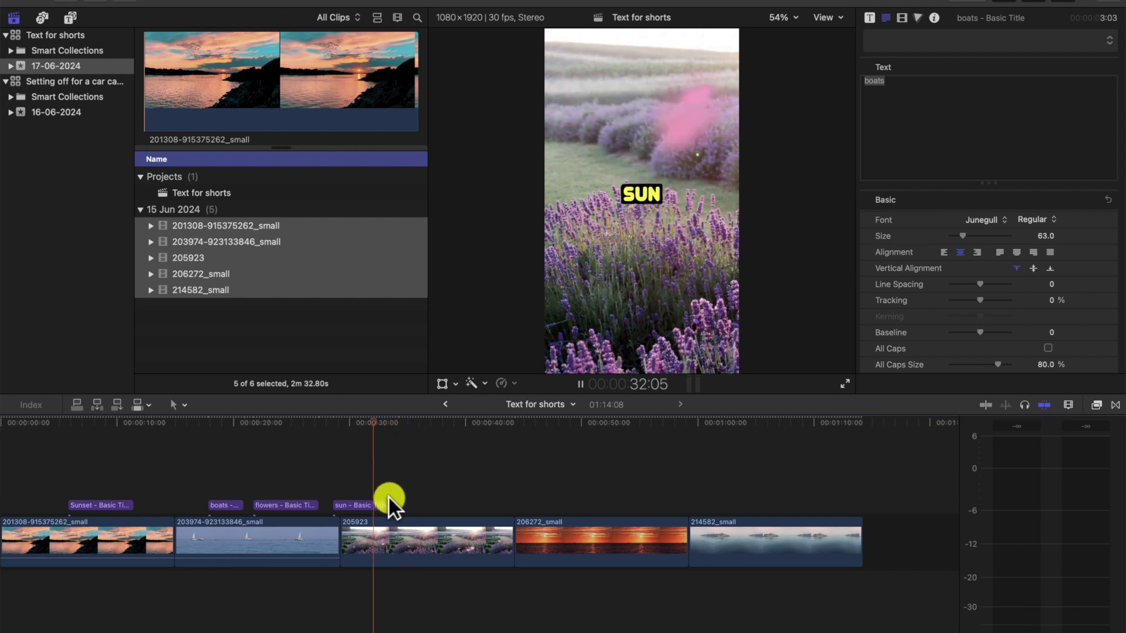
pyautogui.press('space')
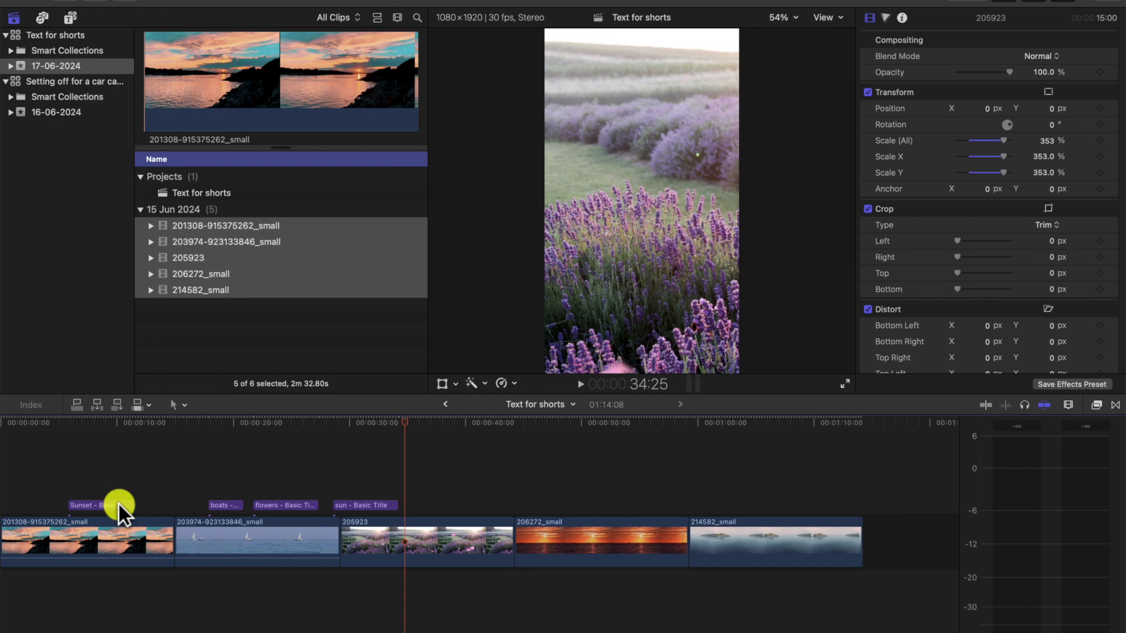
# - Move the Sunset title closer to boats and shorten the flowers title
pyautogui.click(118, 502)
pyautogui.moveTo(118, 502); pyautogui.dragTo(276, 505)
pyautogui.moveTo(360, 505); pyautogui.dragTo(319, 503)
pyautogui.click(175, 487)
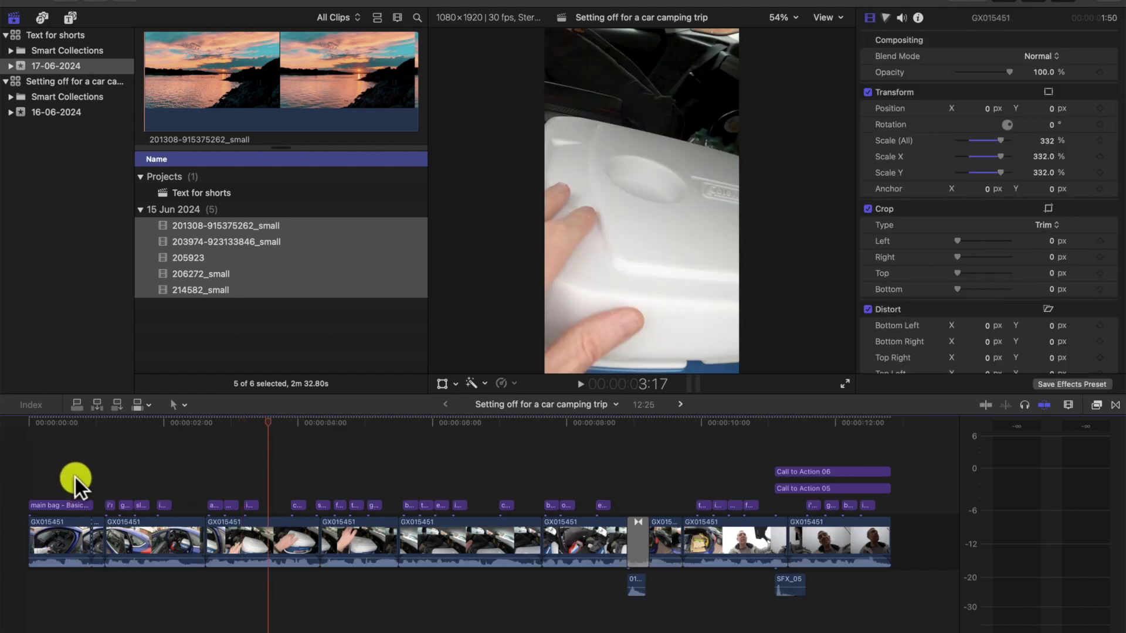
pyautogui.click(65, 476)
# - Play the 'Setting off for a car camping trip' project to review its captions, then stop playback
pyautogui.press('space')
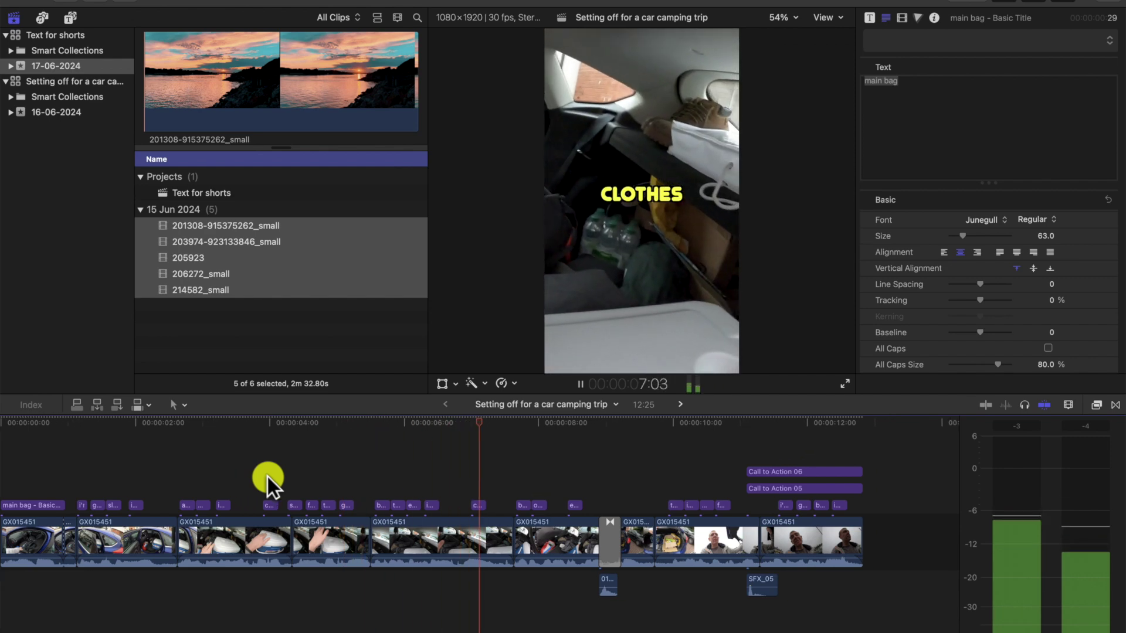
pyautogui.press('space')
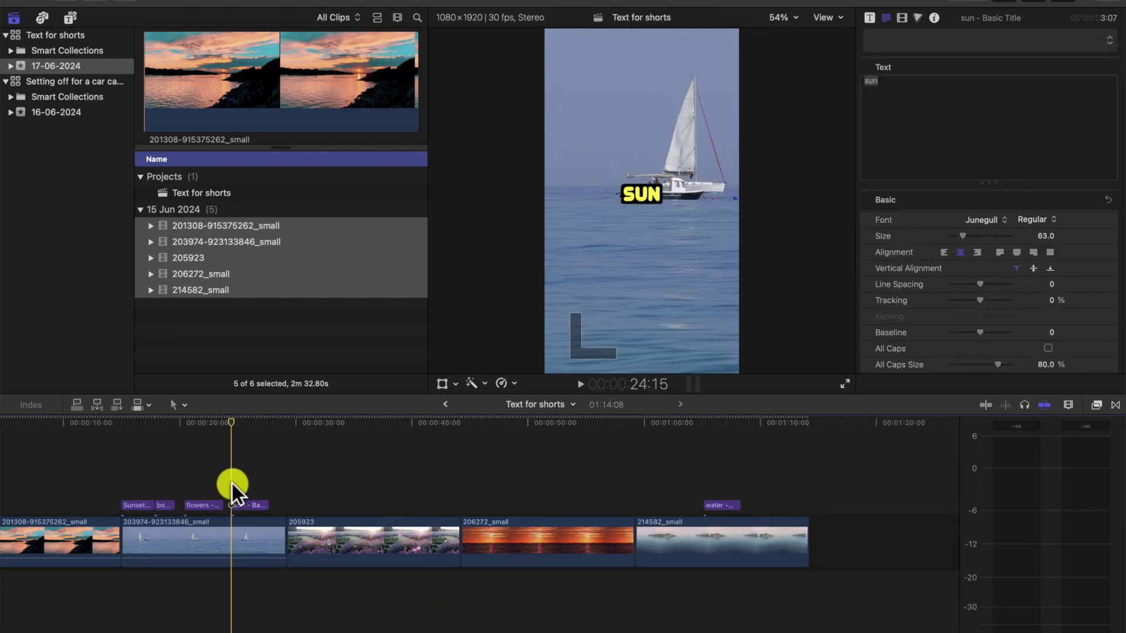